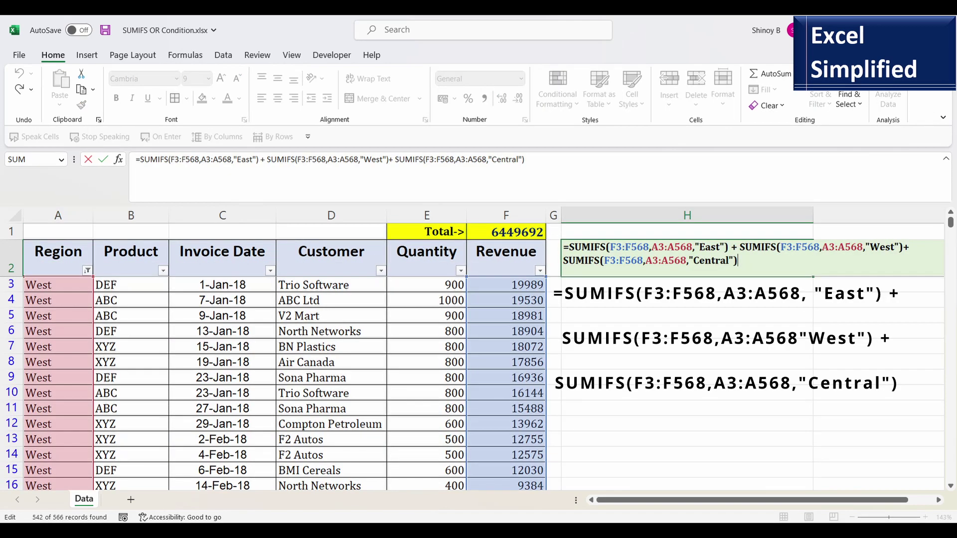
# Step: Commit the formula in H2 that adds three SUMIFS results for East, West and Central, and review its arguments
pyautogui.hotkey('ctrl', 'Return')
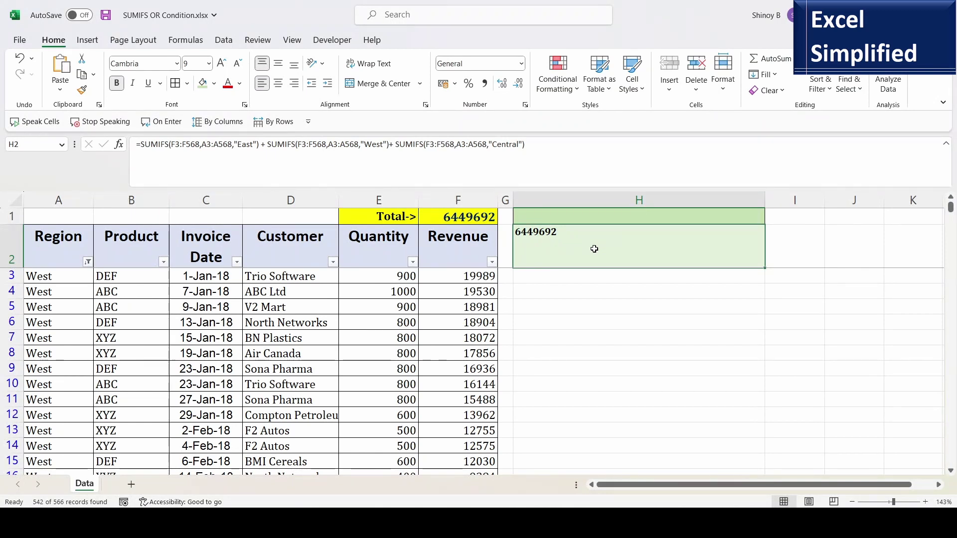
pyautogui.doubleClick(594, 249)
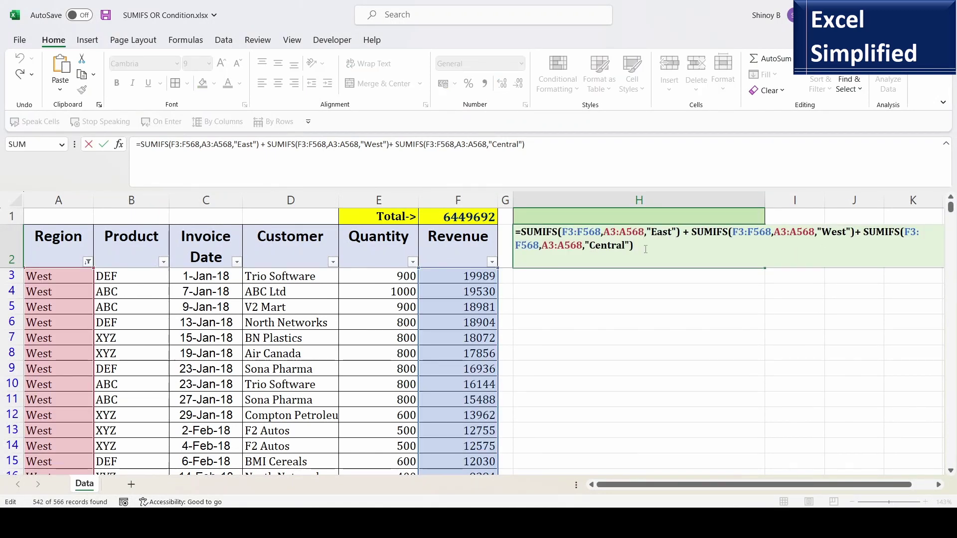
pyautogui.press('Return')
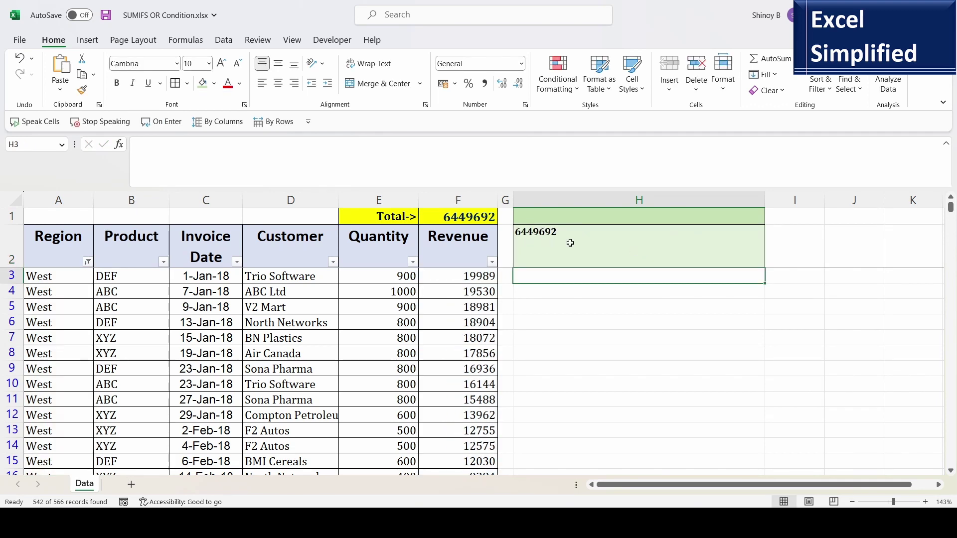
# Step: Check the SUBTOTAL formula in F1 and the regions selected in the Region filter against the SUMIFS formula in H2
pyautogui.click(457, 218)
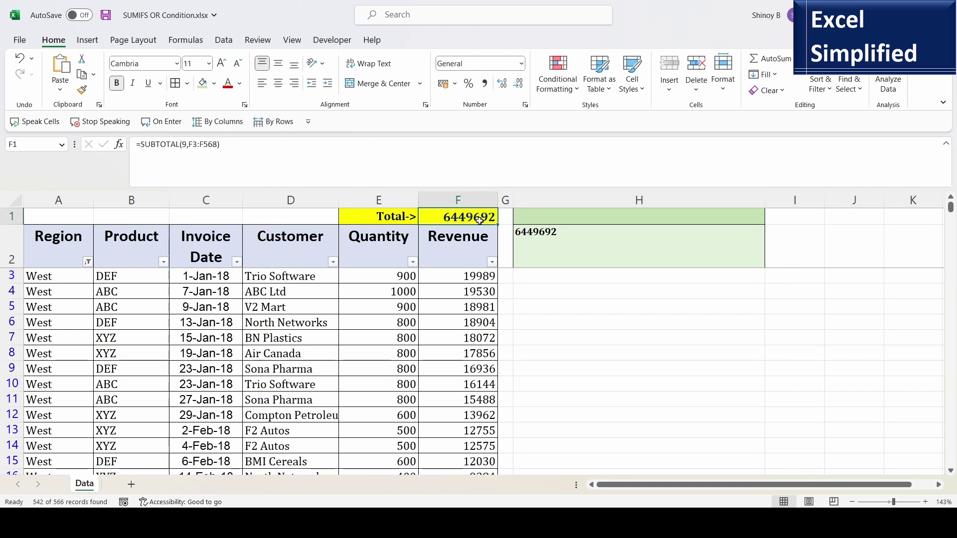
pyautogui.press('F2')
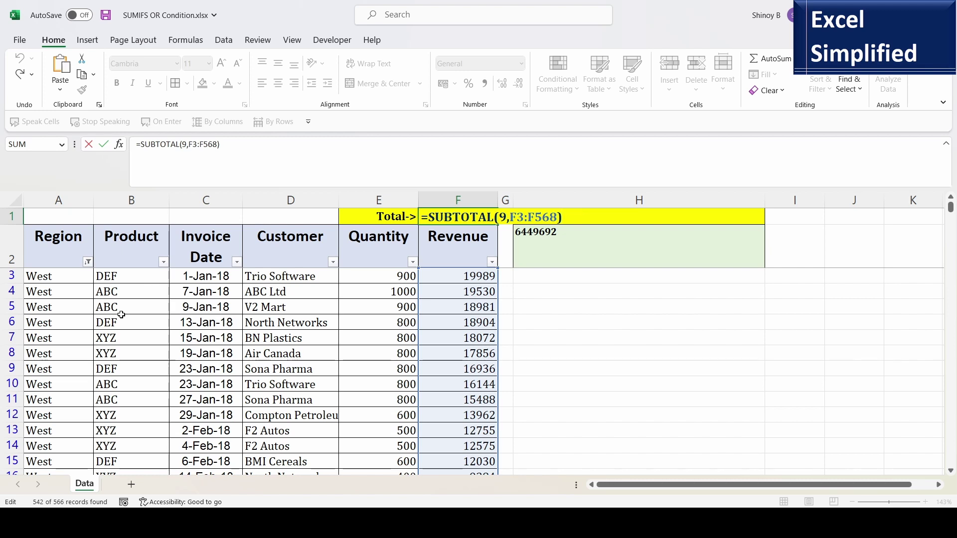
pyautogui.press('Return')
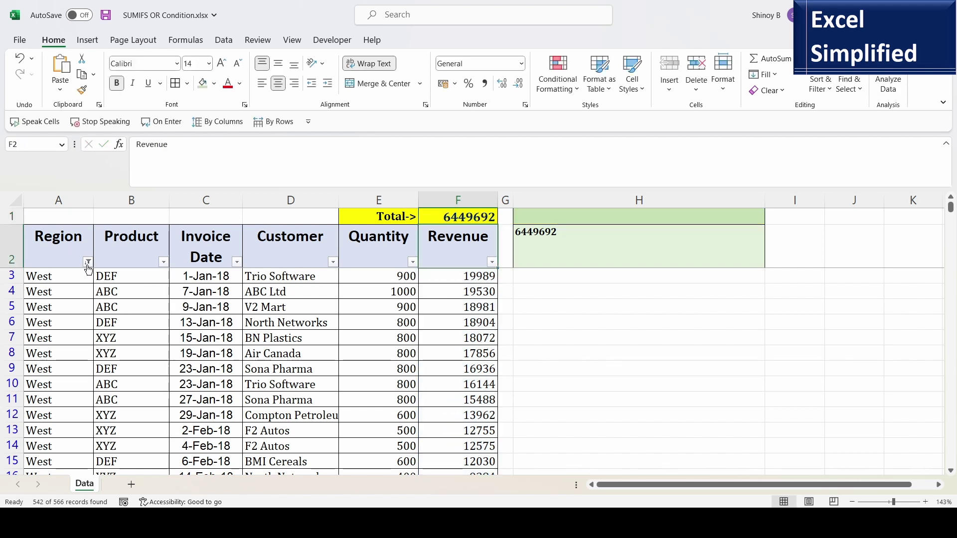
pyautogui.click(88, 263)
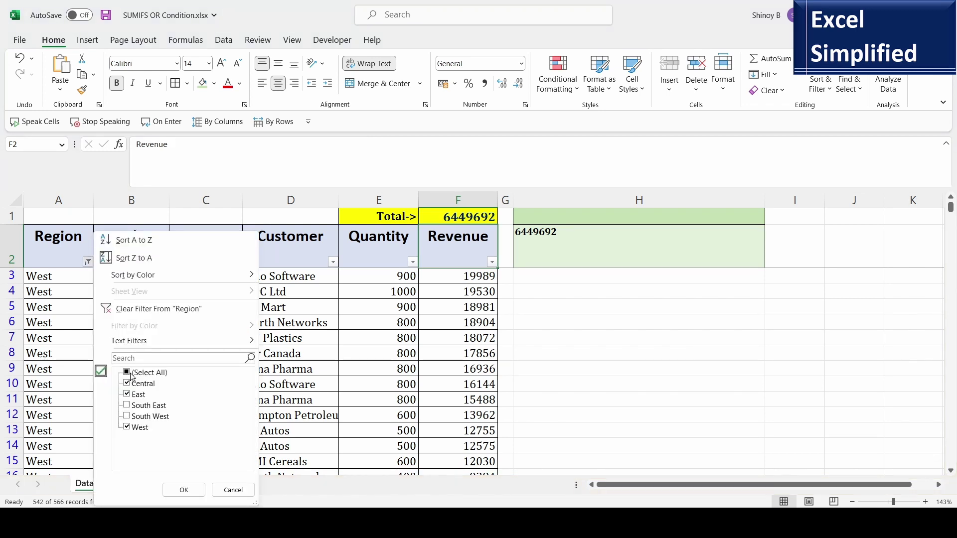
pyautogui.click(467, 217)
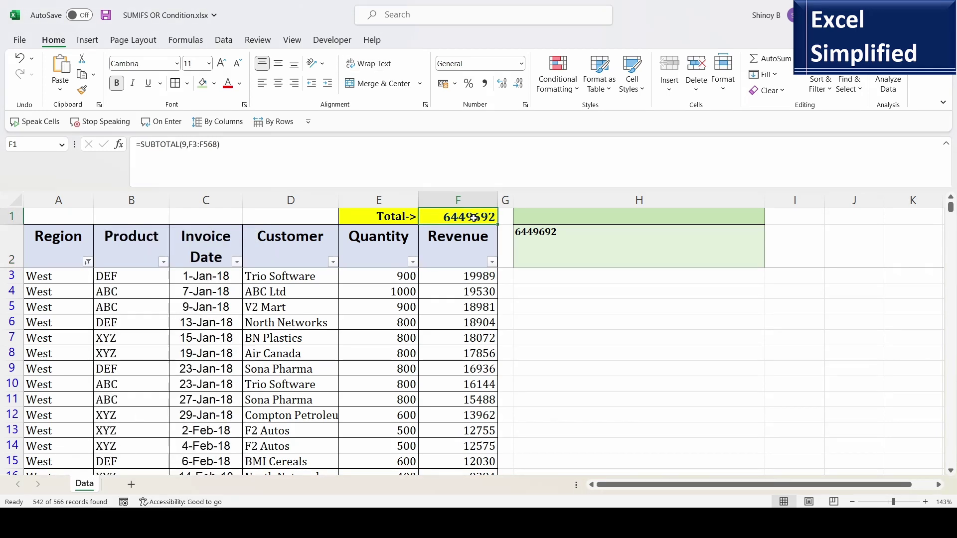
pyautogui.doubleClick(582, 250)
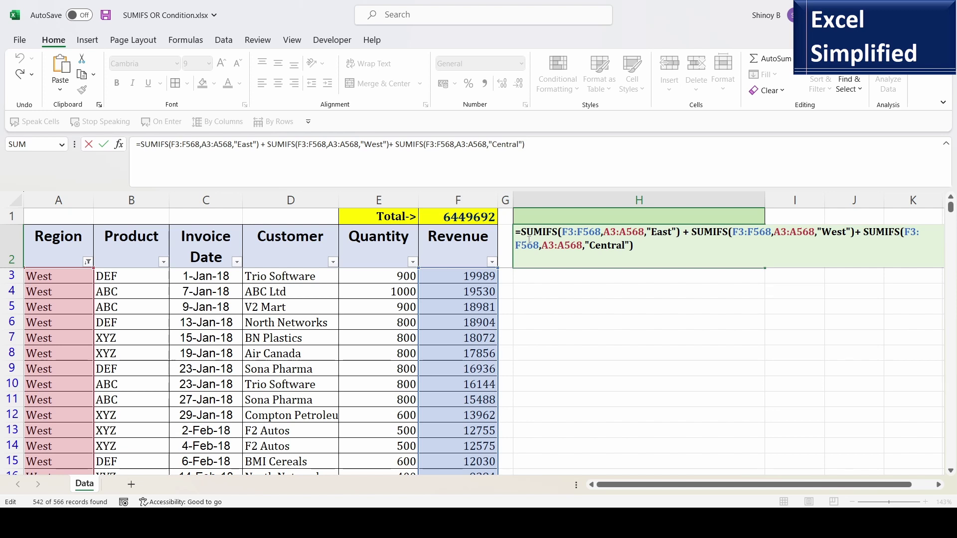
pyautogui.press('Escape')
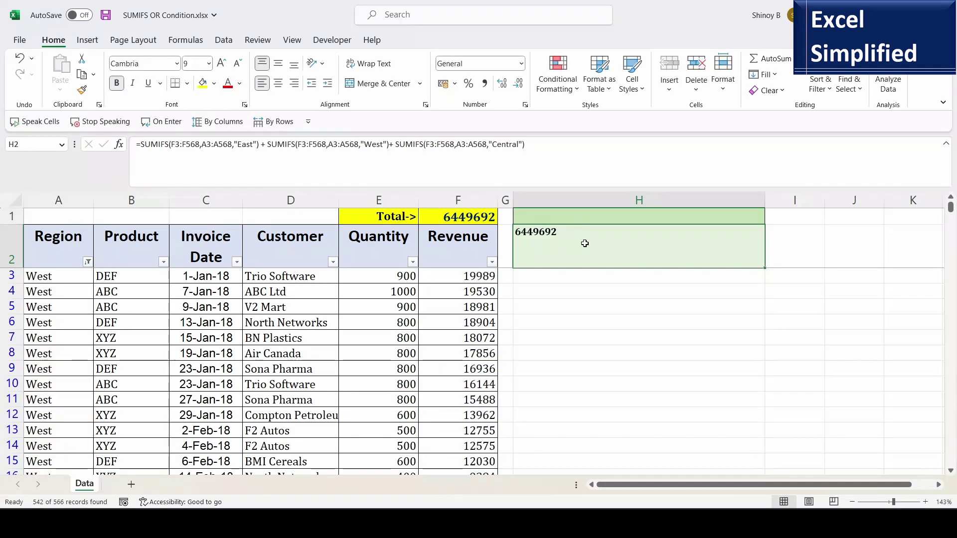
# Step: Start a SUMIFS formula in H1 with sum range F3:F568 and criteria range A3:A568
pyautogui.click(562, 215)
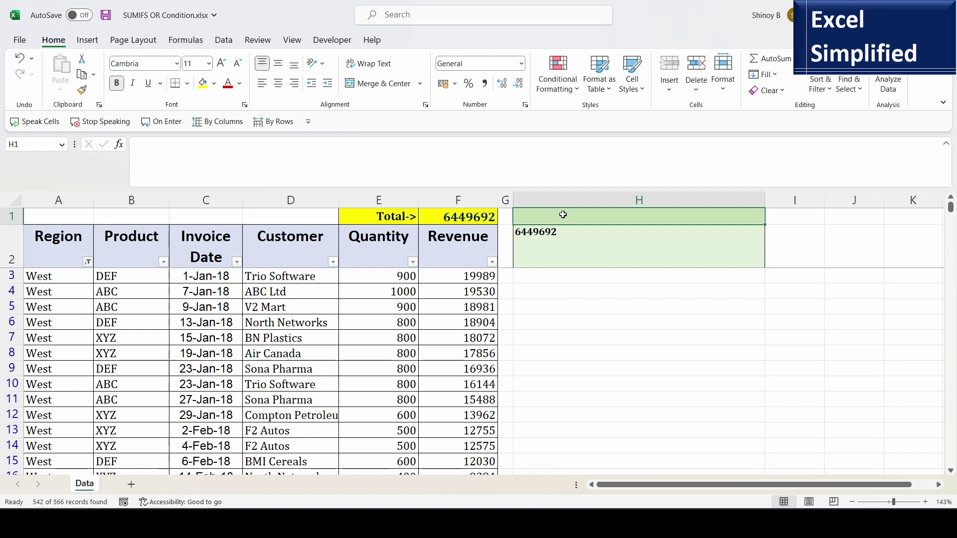
pyautogui.write('=SUMI')
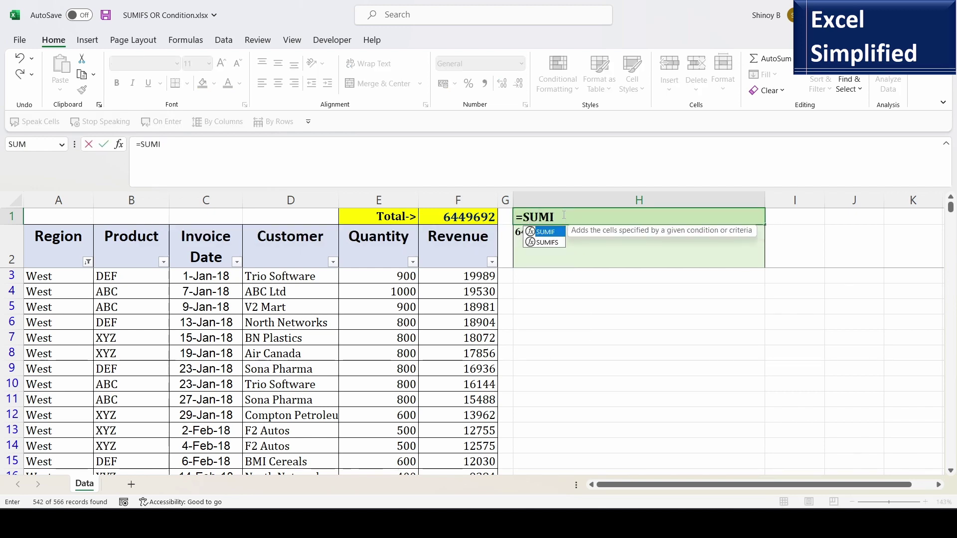
pyautogui.write('FS(')
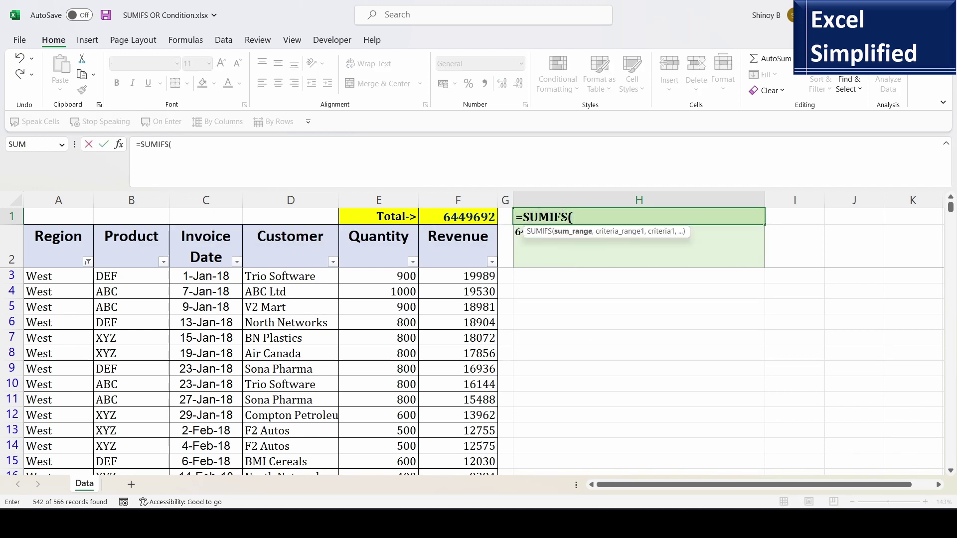
pyautogui.moveTo(468, 277); pyautogui.dragTo(475, 333)
pyautogui.press('BackSpace')
pyautogui.write('568,')
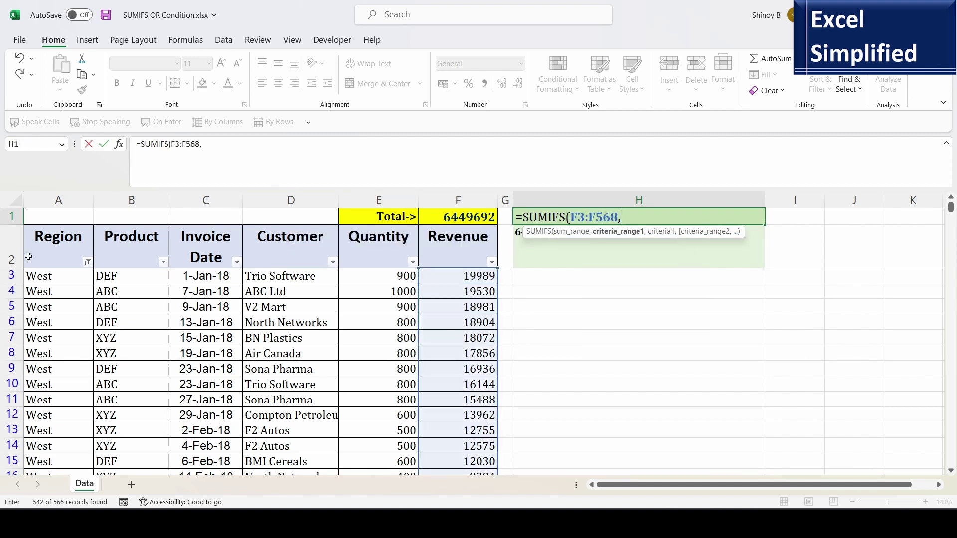
pyautogui.moveTo(52, 280); pyautogui.dragTo(46, 354)
pyautogui.press('BackSpace')
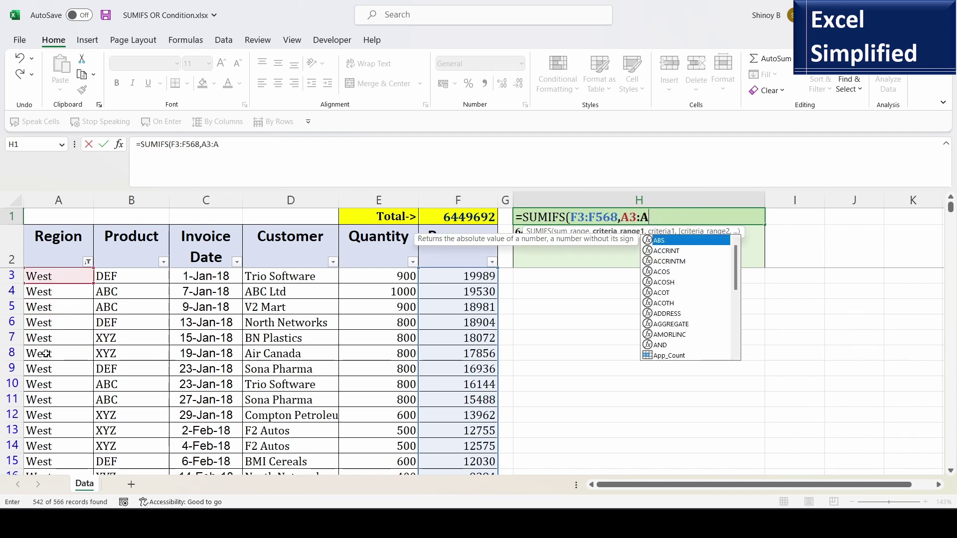
pyautogui.write('568,')
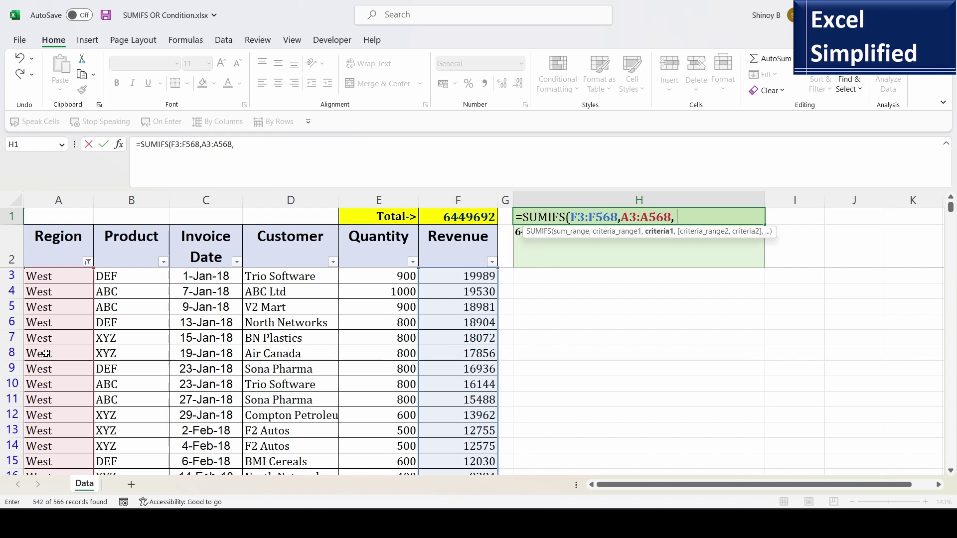
# Step: Complete the H1 formula with the array criteria {"East", "West", "Central"} and commit it
pyautogui.write(' {')
pyautogui.write('"East", "')
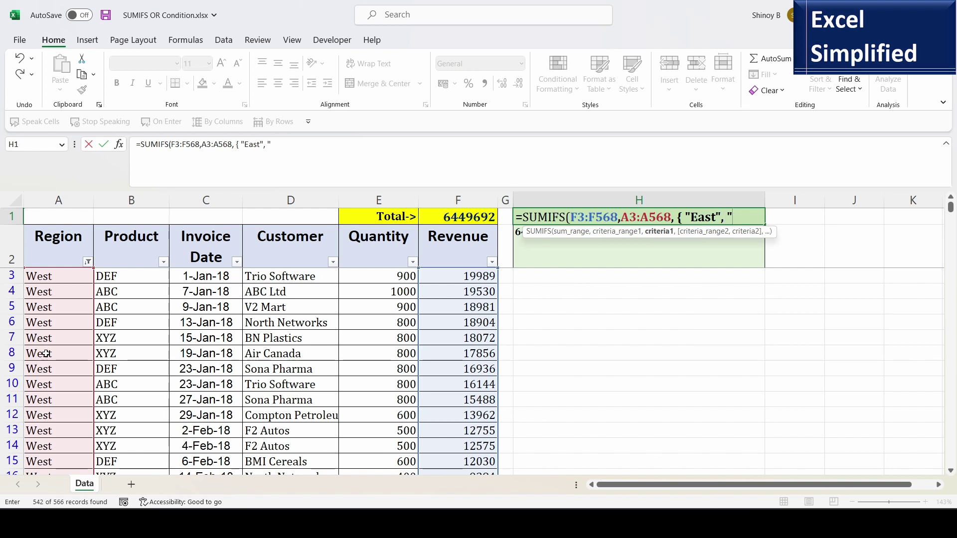
pyautogui.write('West",')
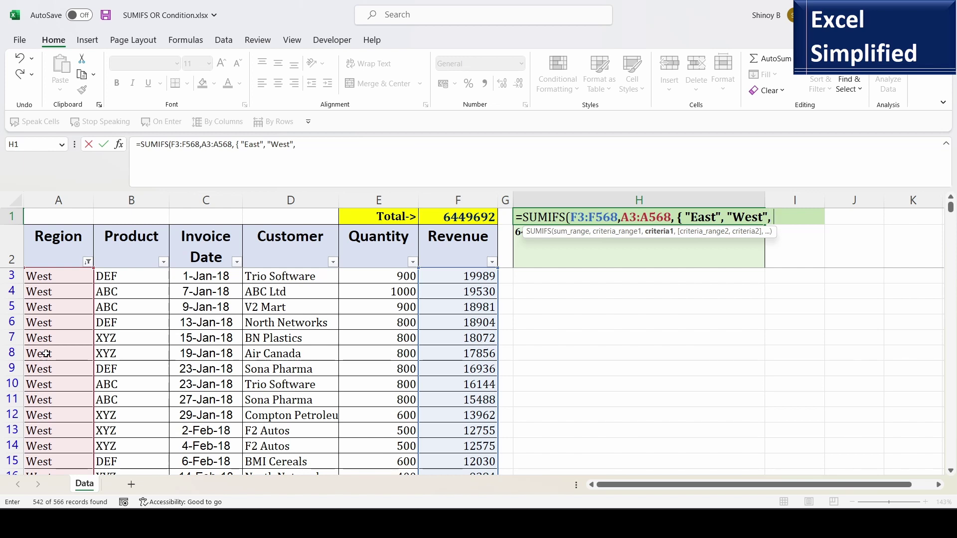
pyautogui.write(' "Central')
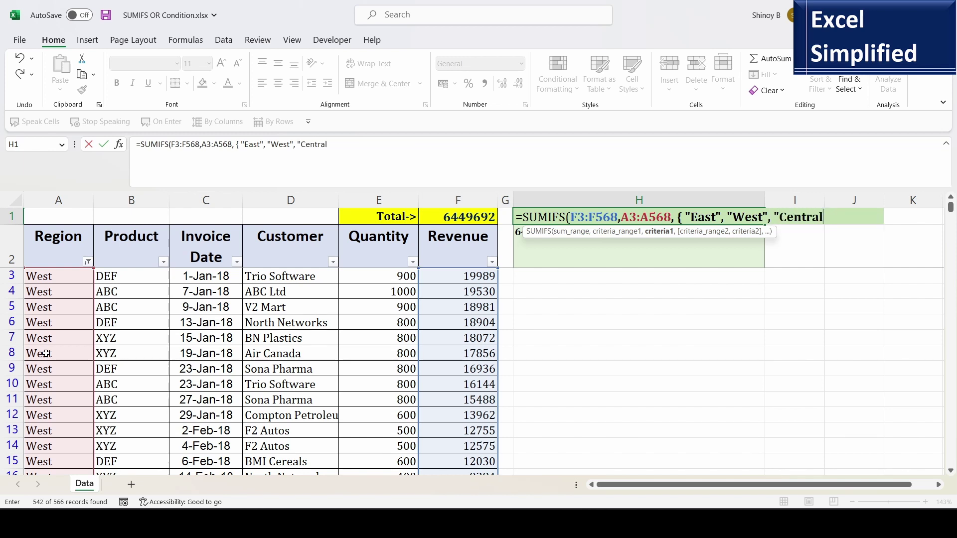
pyautogui.write('" })')
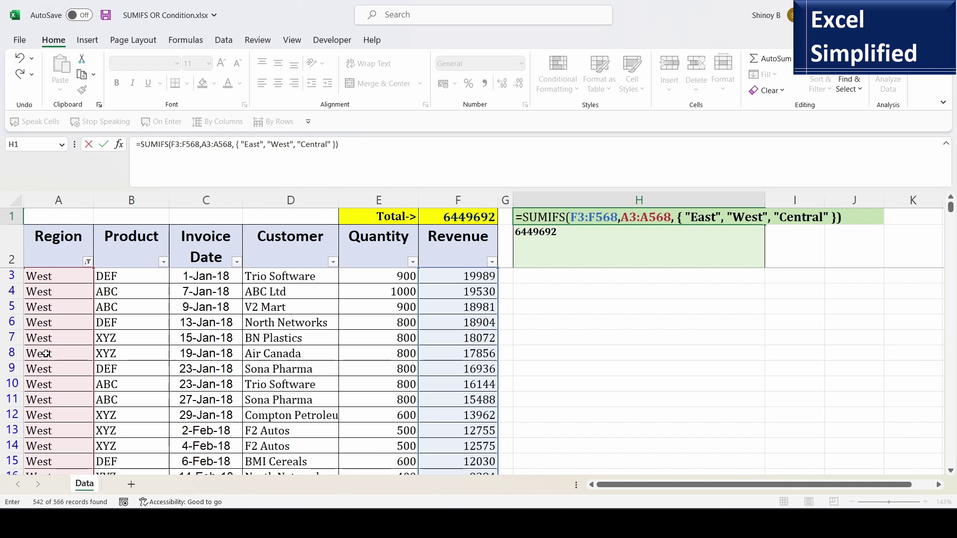
pyautogui.press('Return')
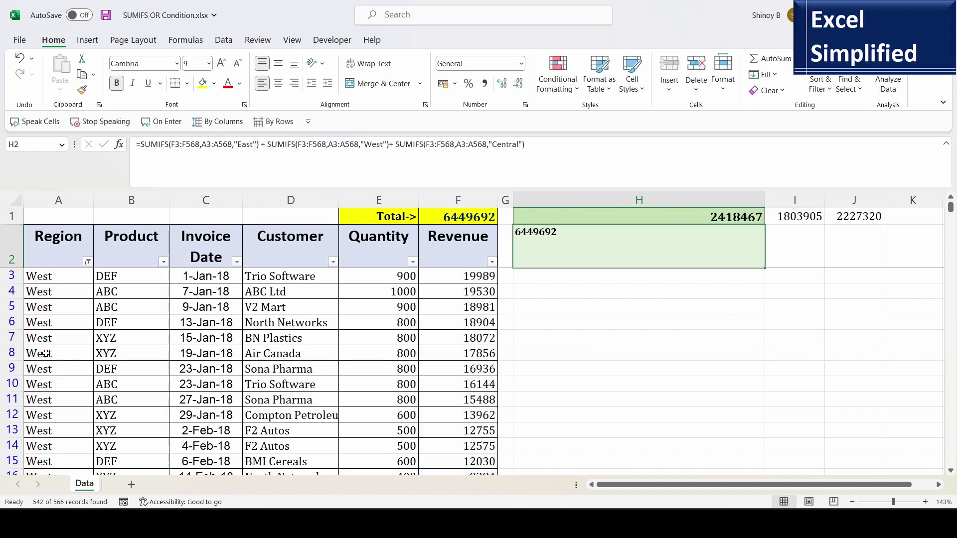
# Step: Examine the separate regional results that the array formula spills across H1, I1 and J1
pyautogui.click(715, 215)
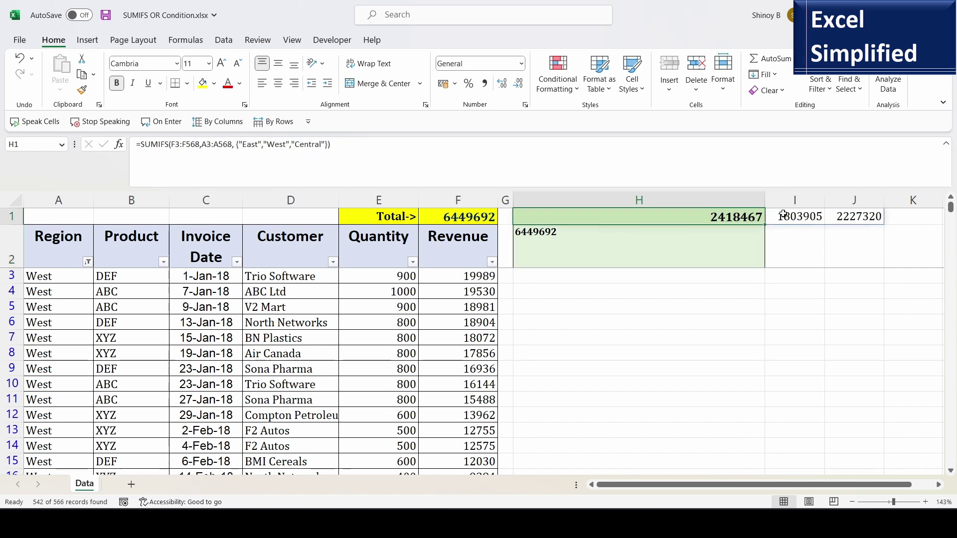
pyautogui.click(819, 214)
pyautogui.click(723, 218)
pyautogui.click(795, 218)
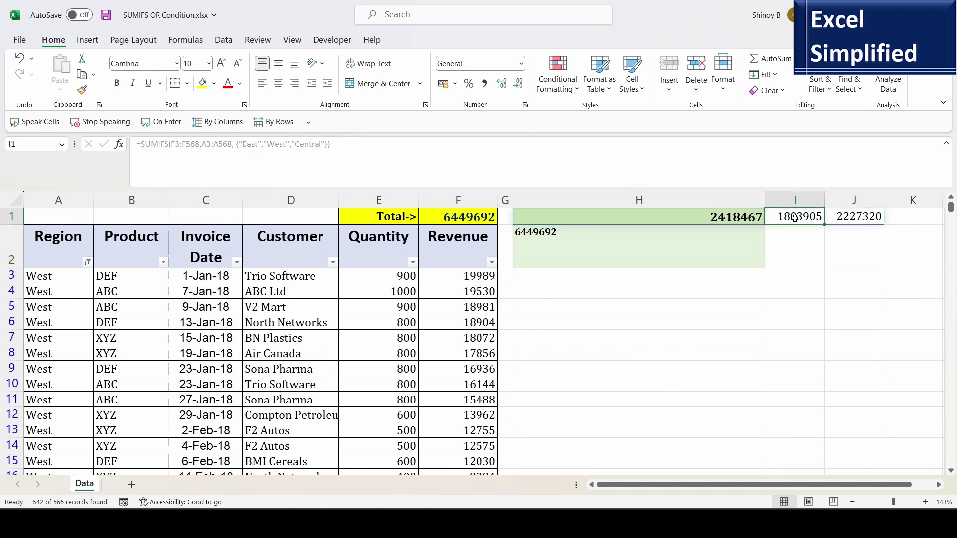
pyautogui.click(853, 218)
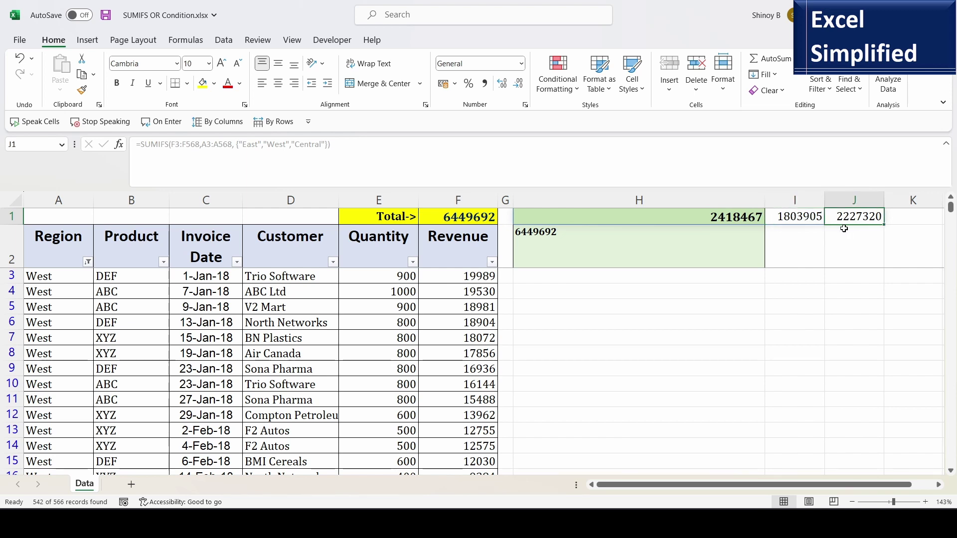
# Step: Add up the spilled SUMIFS results in K1 with the formula =SUM(H1#)
pyautogui.click(902, 220)
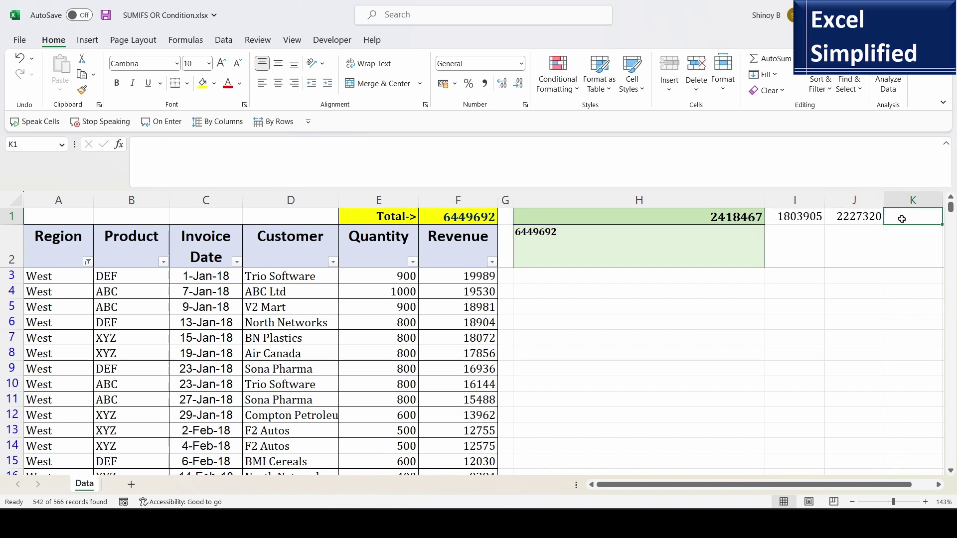
pyautogui.write('=sum(')
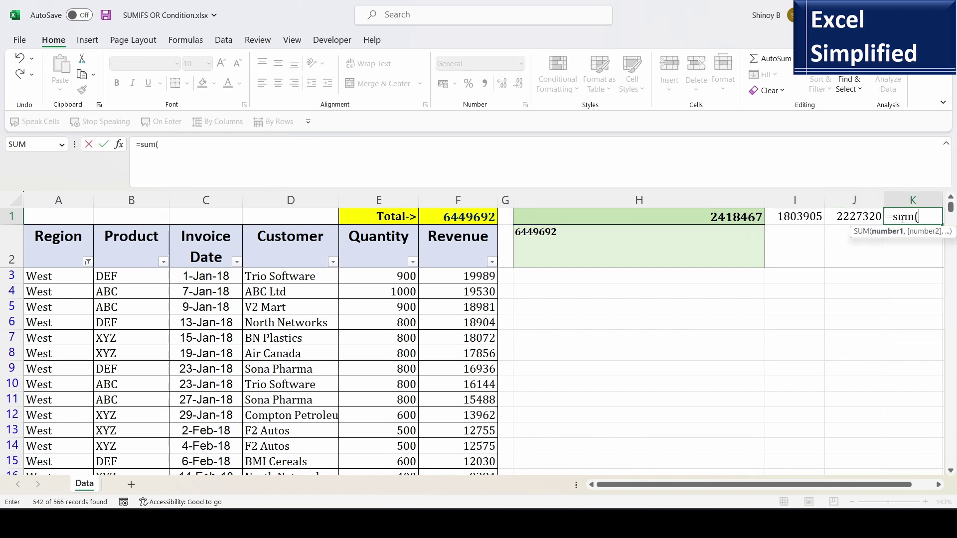
pyautogui.moveTo(731, 219); pyautogui.dragTo(824, 213)
pyautogui.write(')')
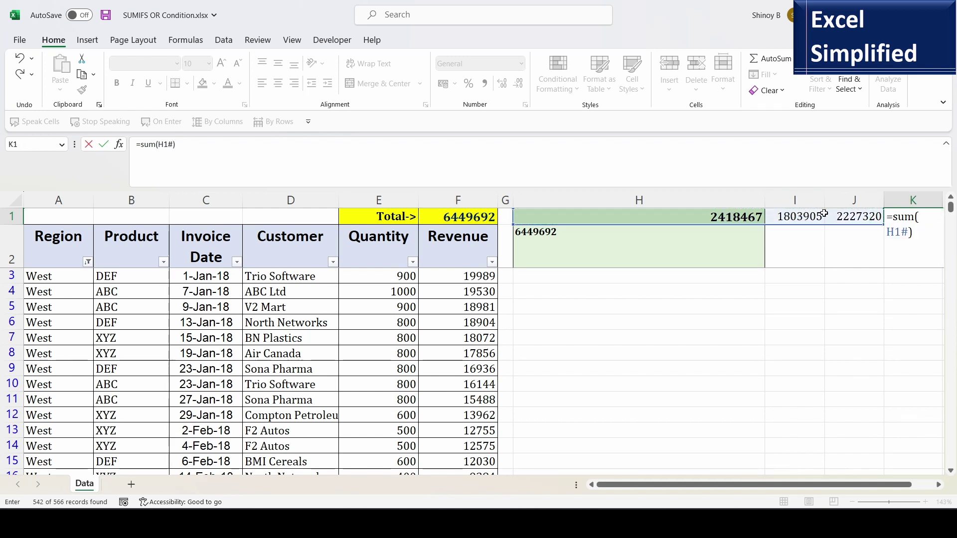
pyautogui.press('Return')
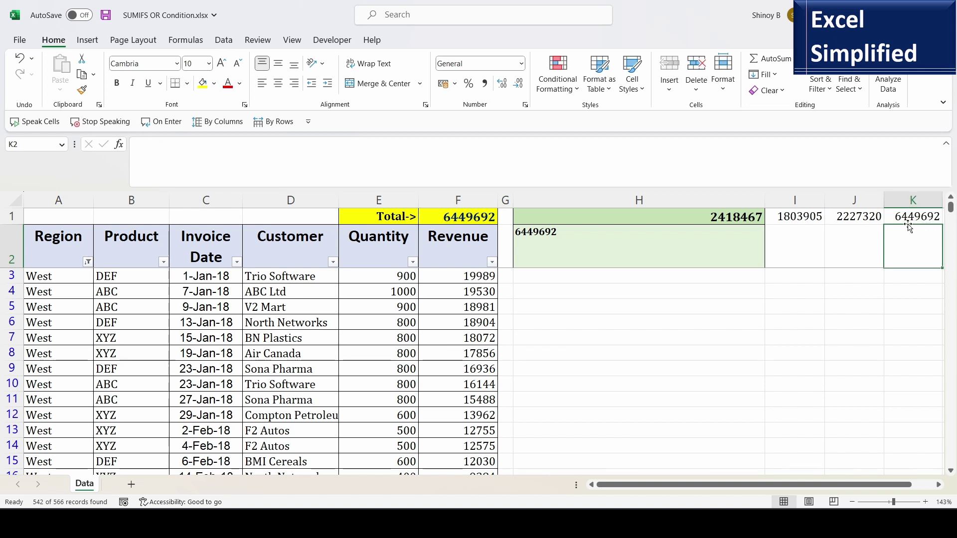
# Step: Compare the K1 sum with the totals in H2 and F1, and clear K1
pyautogui.click(563, 252)
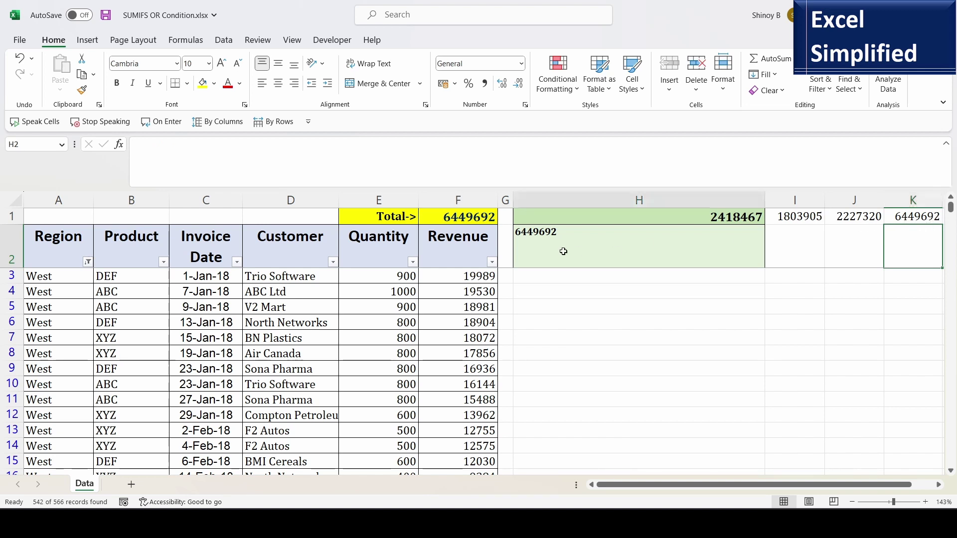
pyautogui.click(455, 218)
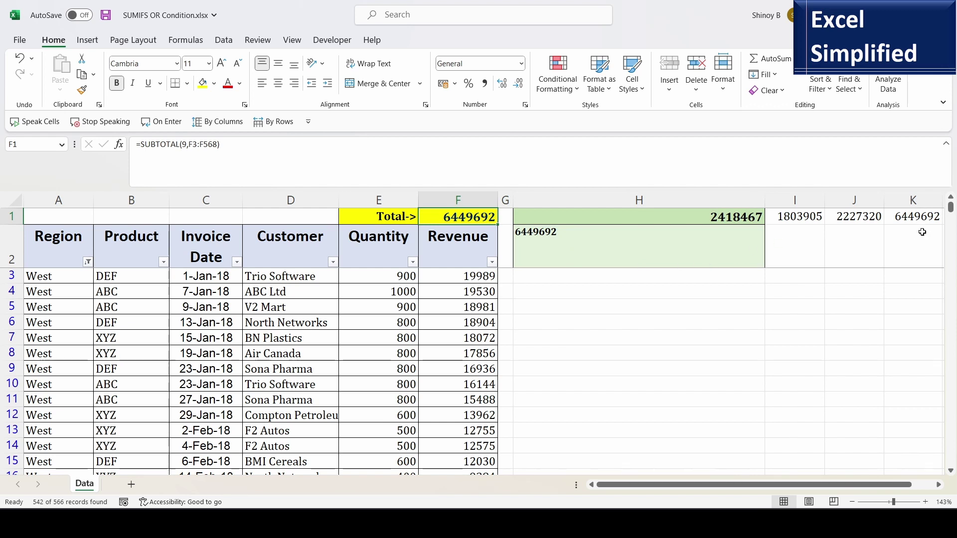
pyautogui.click(919, 216)
pyautogui.press('Delete')
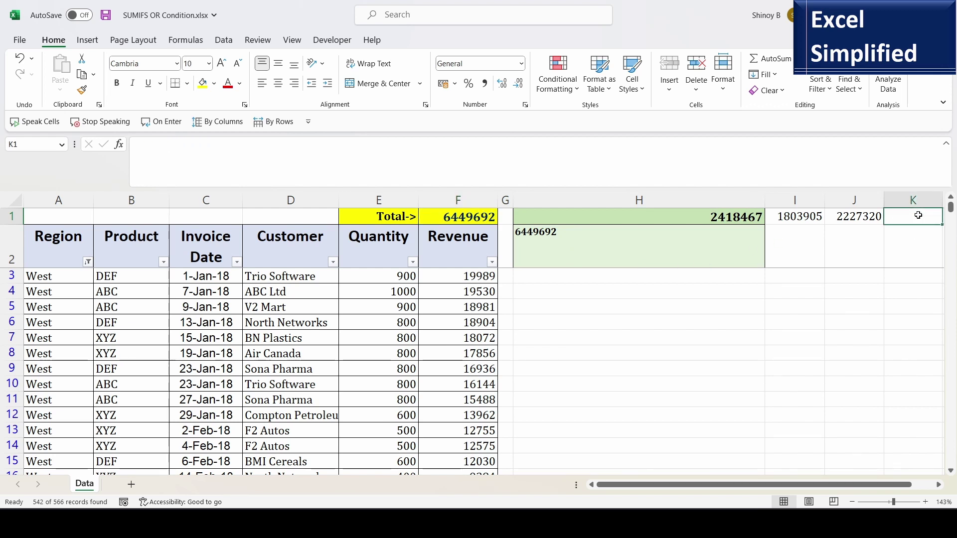
# Step: Wrap the array-criteria SUMIFS formula in H1 in a SUM function and compare its result with H2
pyautogui.click(706, 215)
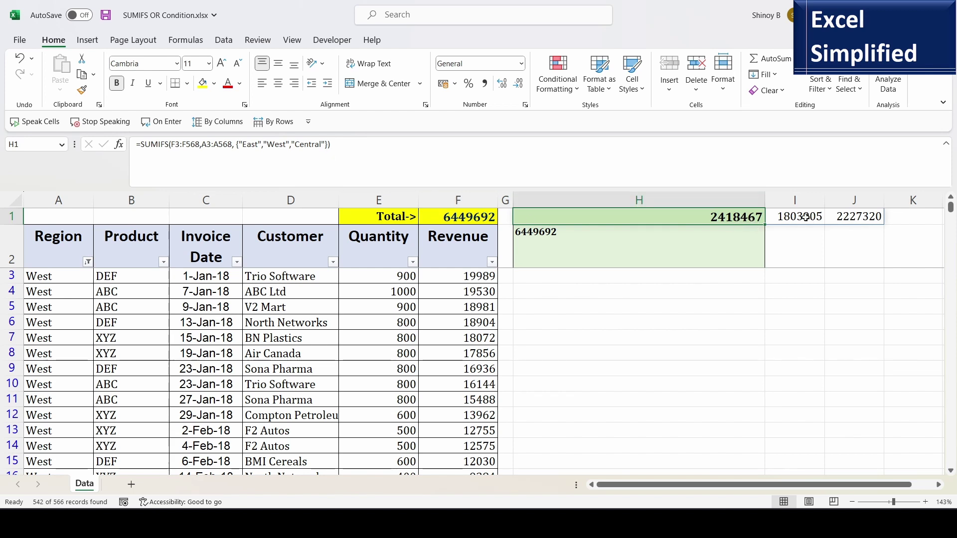
pyautogui.click(854, 217)
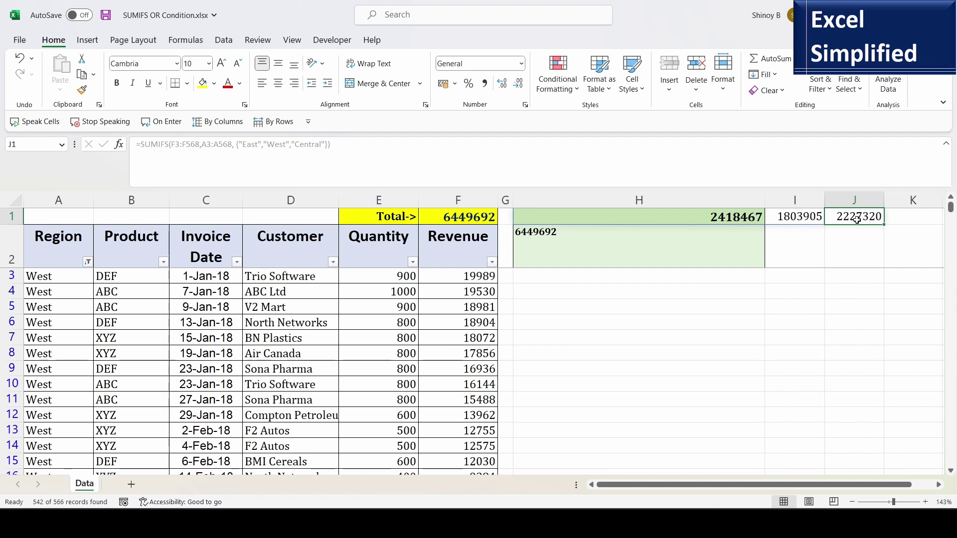
pyautogui.click(727, 218)
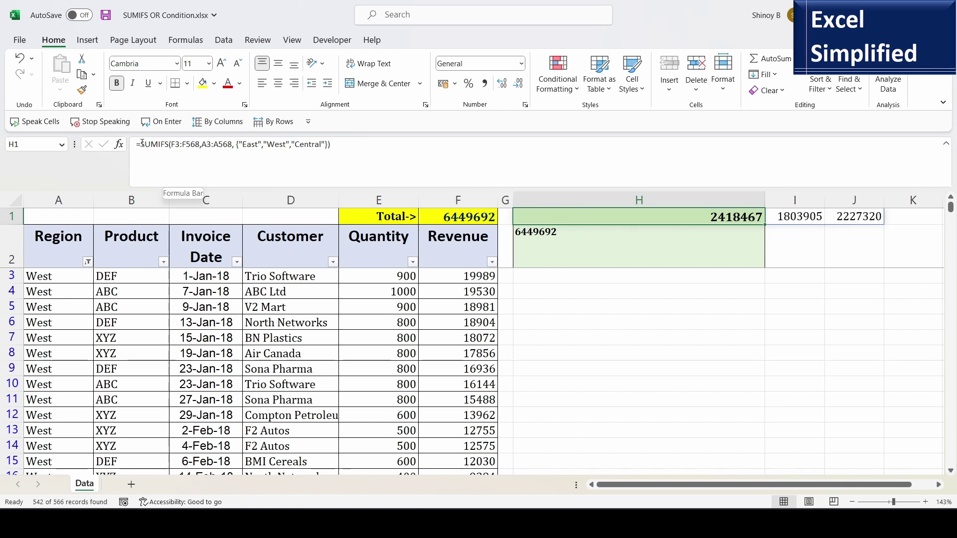
pyautogui.click(151, 157)
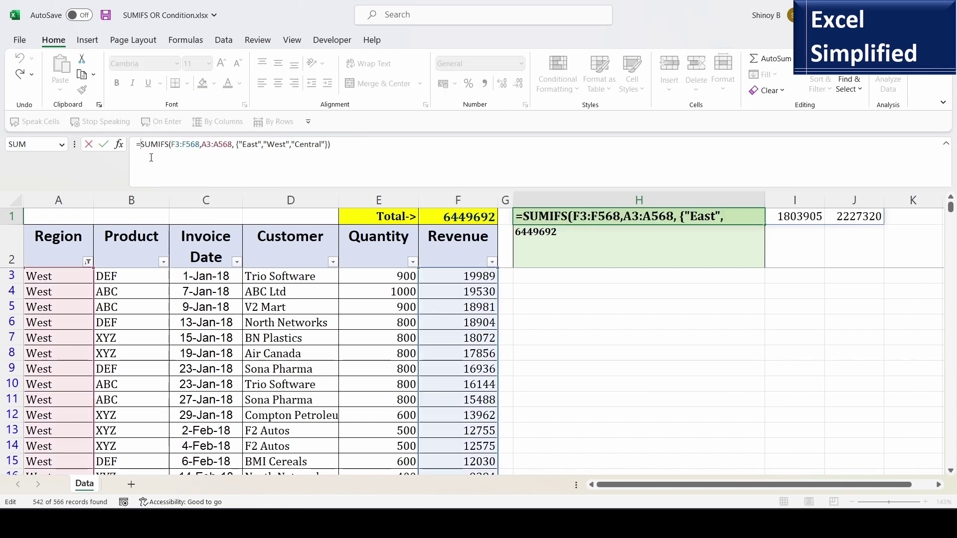
pyautogui.write('SUM')
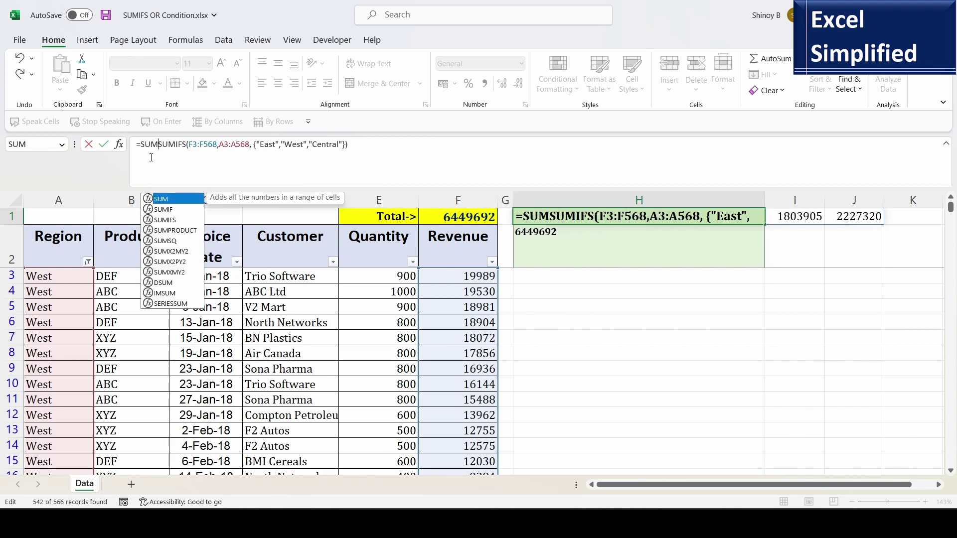
pyautogui.write('(')
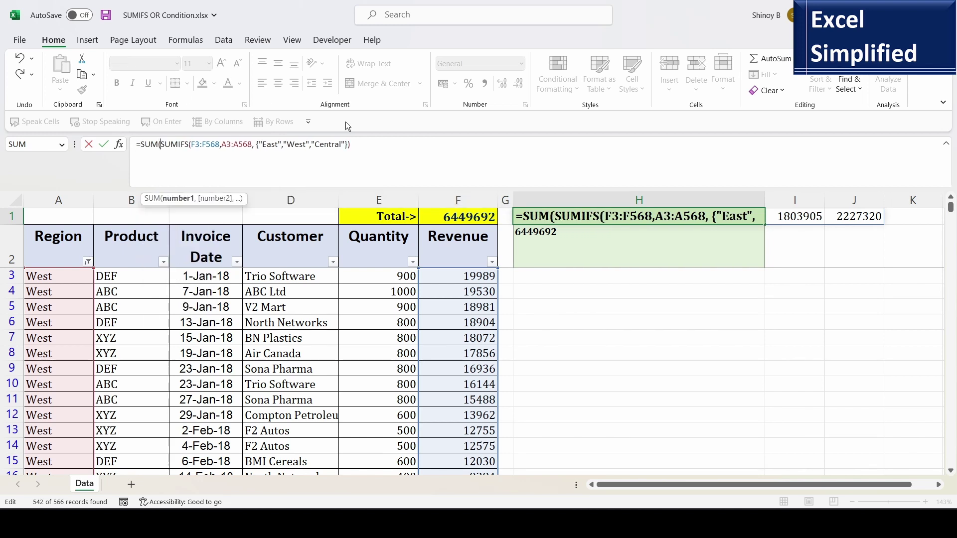
pyautogui.click(358, 145)
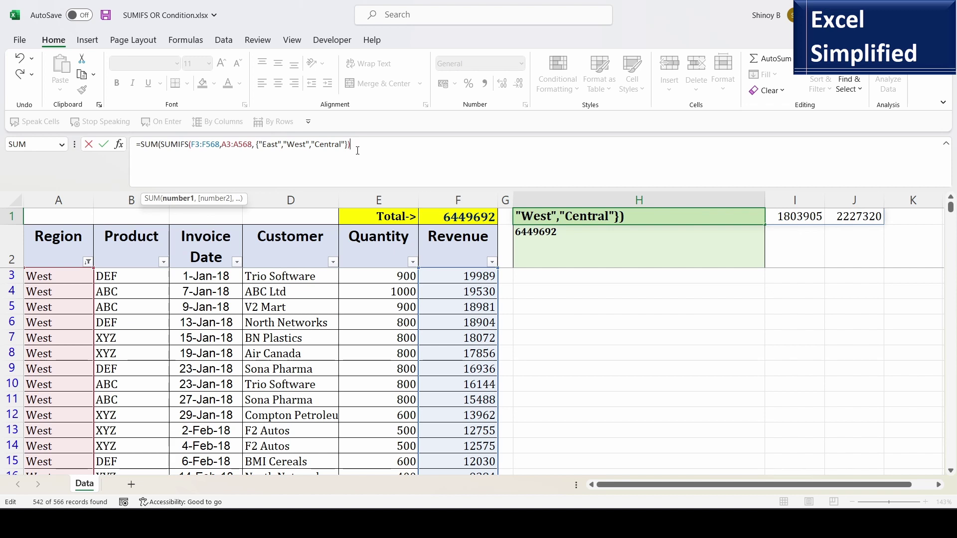
pyautogui.write(')')
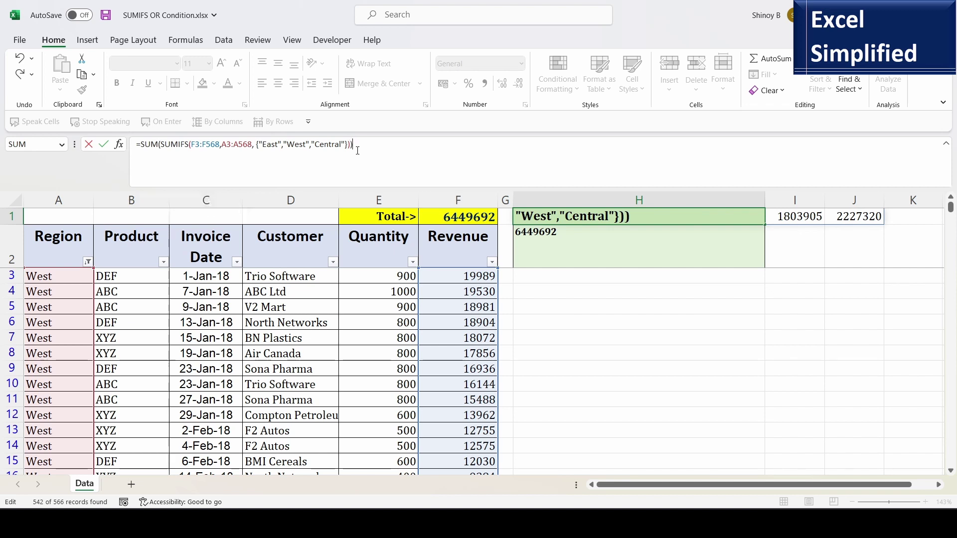
pyautogui.click(641, 220)
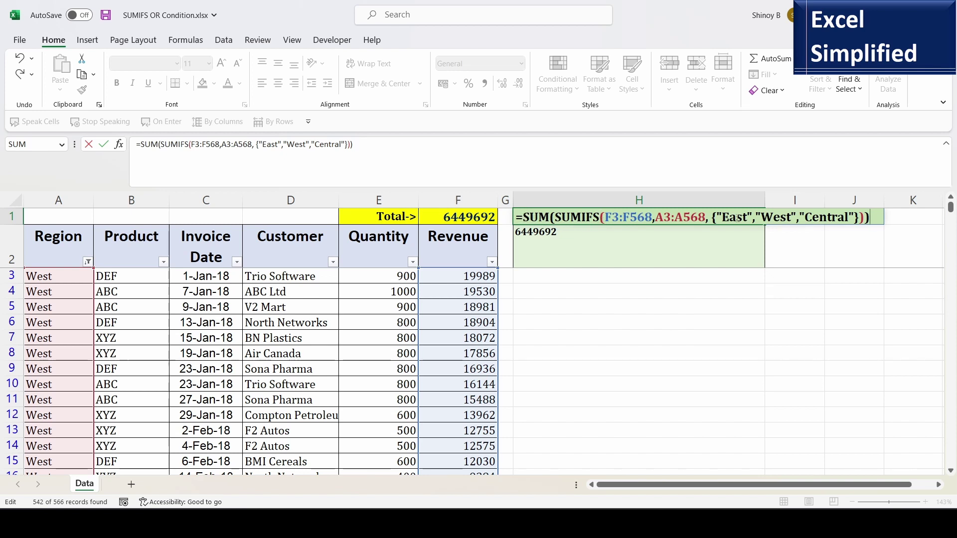
pyautogui.press('Return')
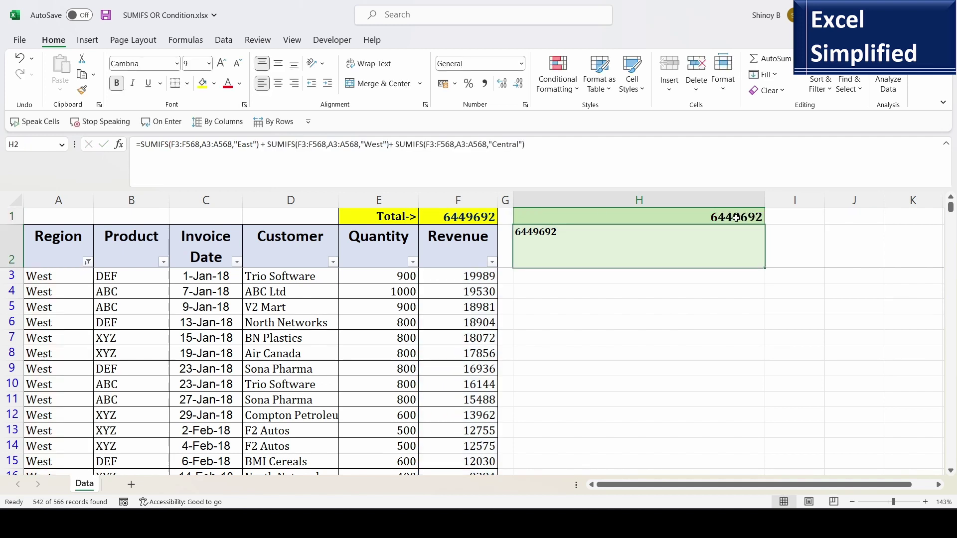
pyautogui.click(734, 219)
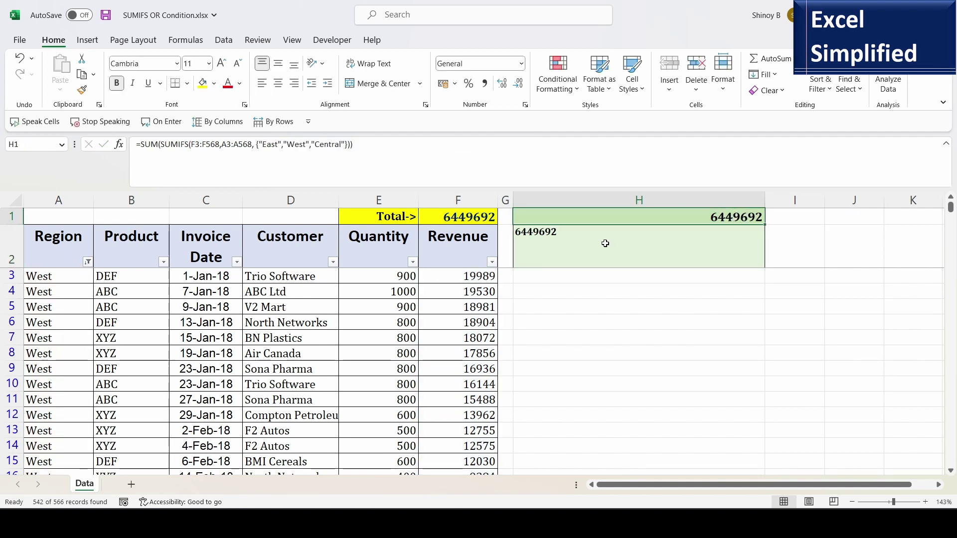
pyautogui.click(636, 241)
# Step: Add a second condition to the SUMIFS in H1, matching product range B3:B568 against "XYZ"
pyautogui.click(678, 218)
pyautogui.press('F2')
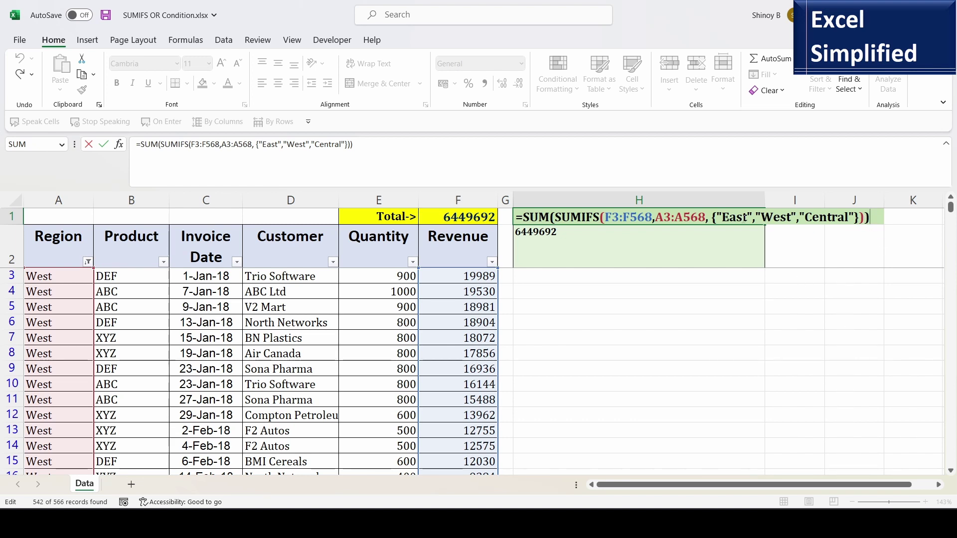
pyautogui.click(861, 218)
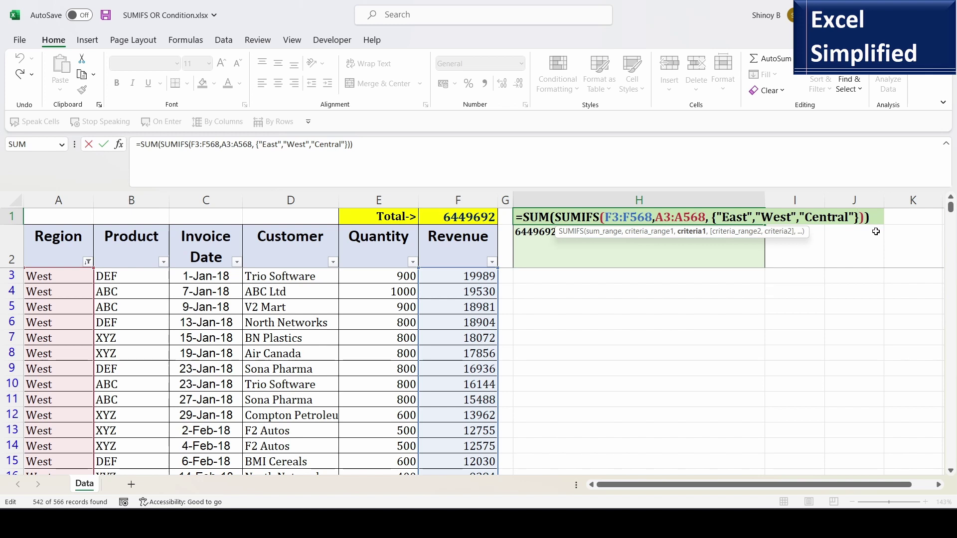
pyautogui.write(',')
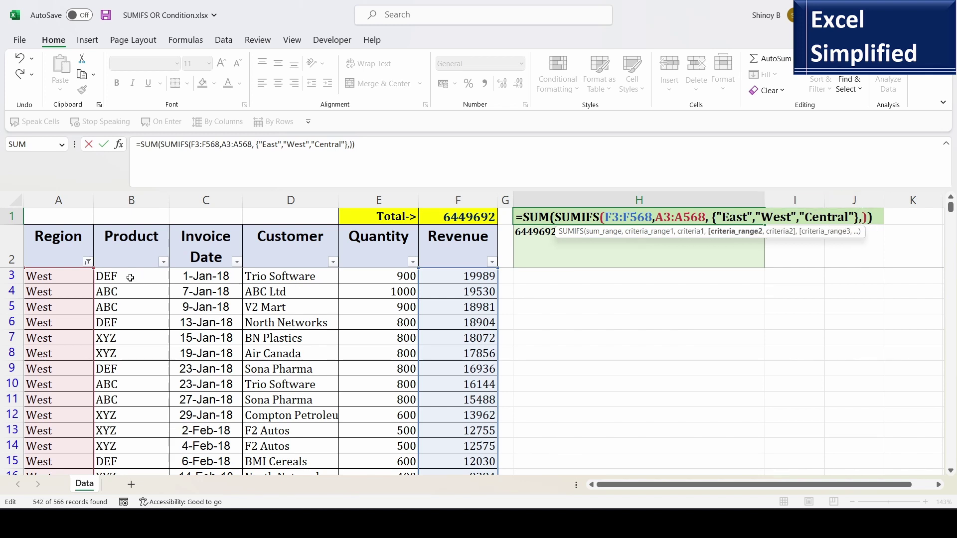
pyautogui.moveTo(130, 278); pyautogui.dragTo(131, 319)
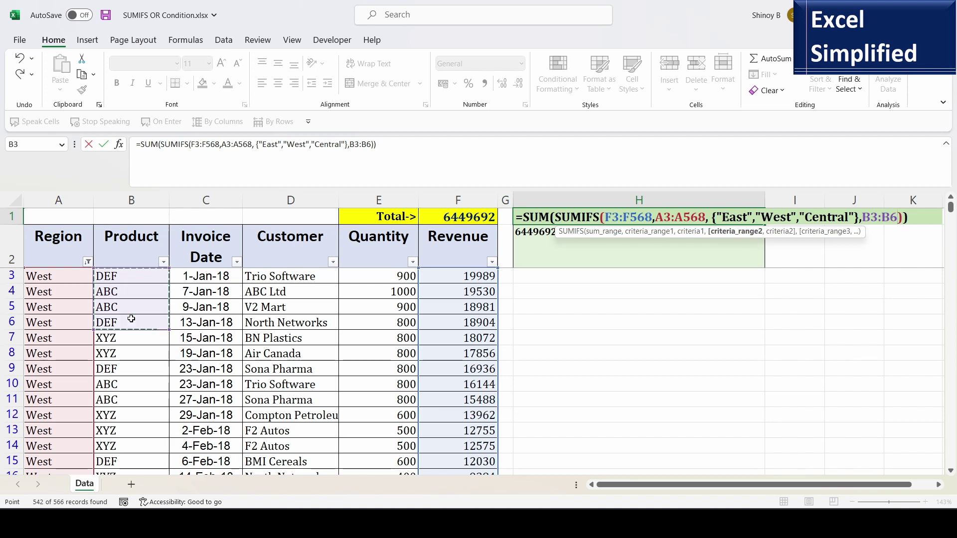
pyautogui.press('BackSpace')
pyautogui.write('568')
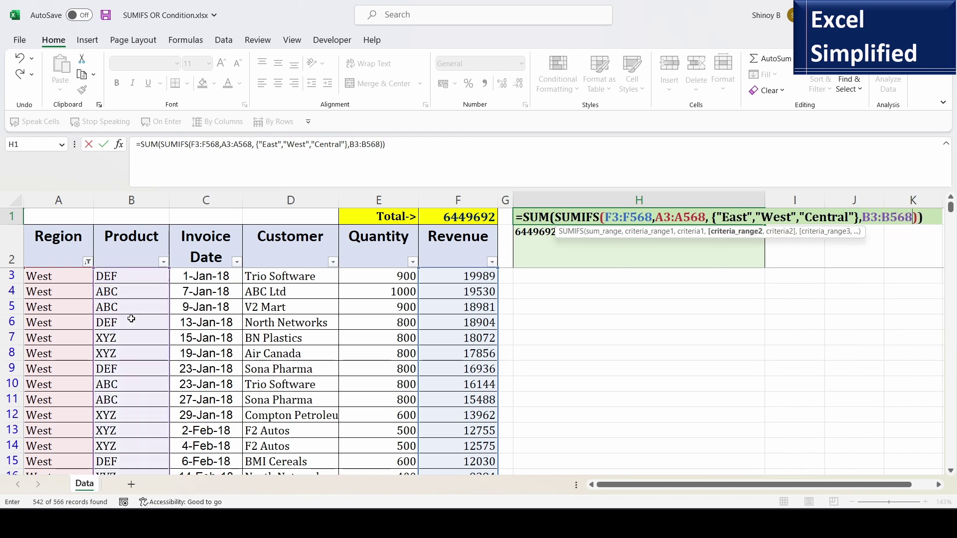
pyautogui.write(',"')
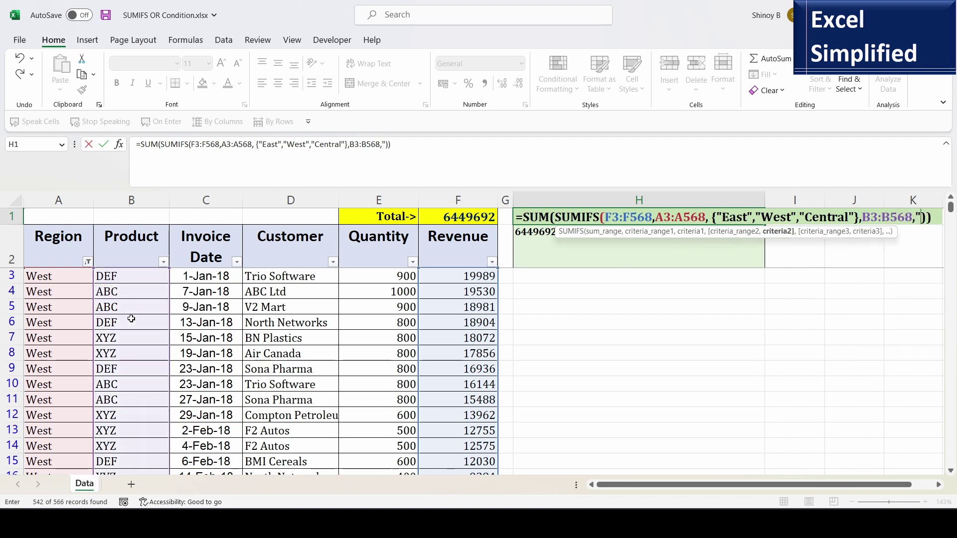
pyautogui.write('XYZ')
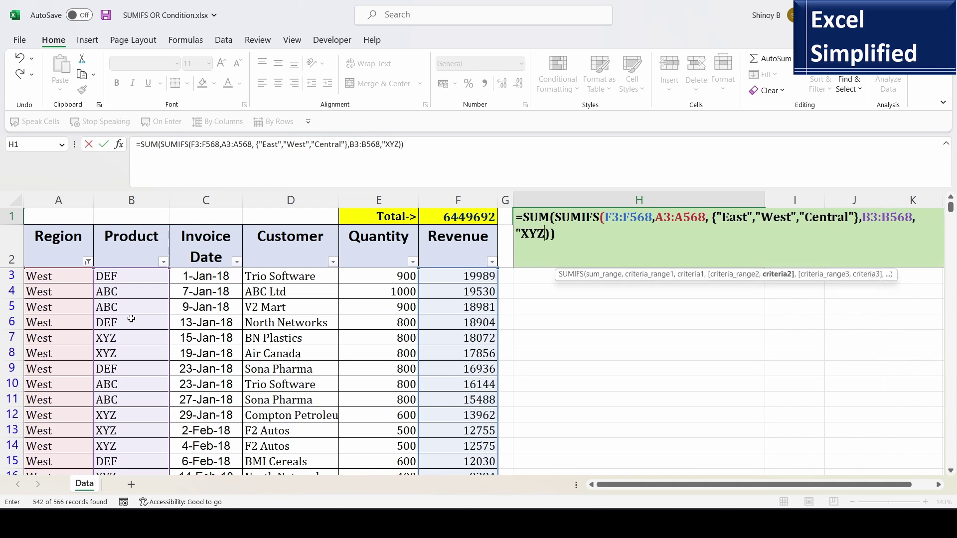
pyautogui.write('"')
pyautogui.press('Return')
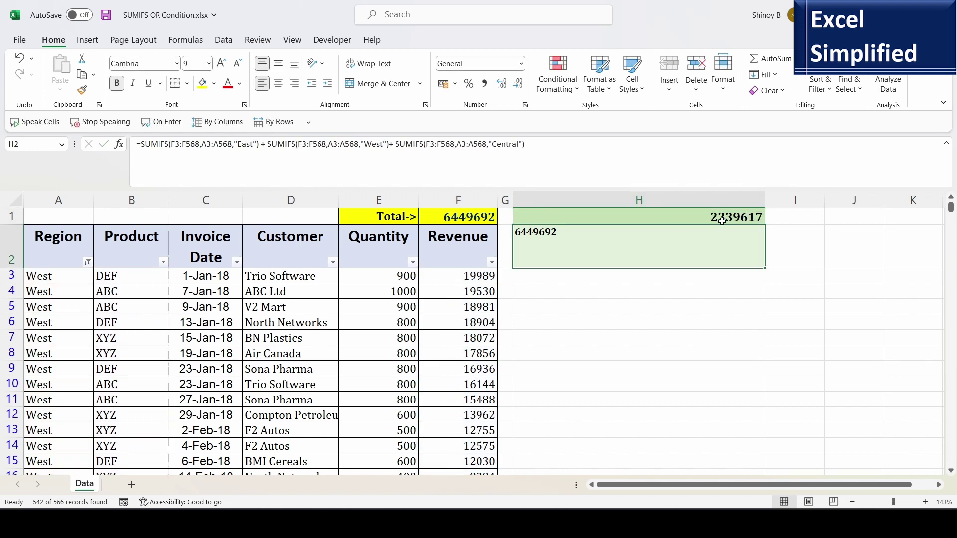
# Step: Inspect the SUBTOTAL formula behind the revenue total in F1 without changing it
pyautogui.click(460, 219)
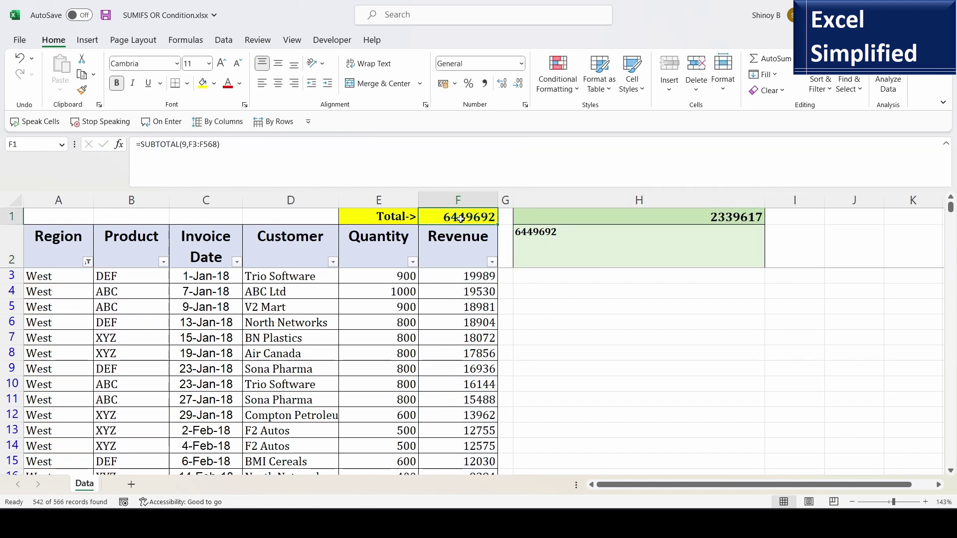
pyautogui.doubleClick(461, 219)
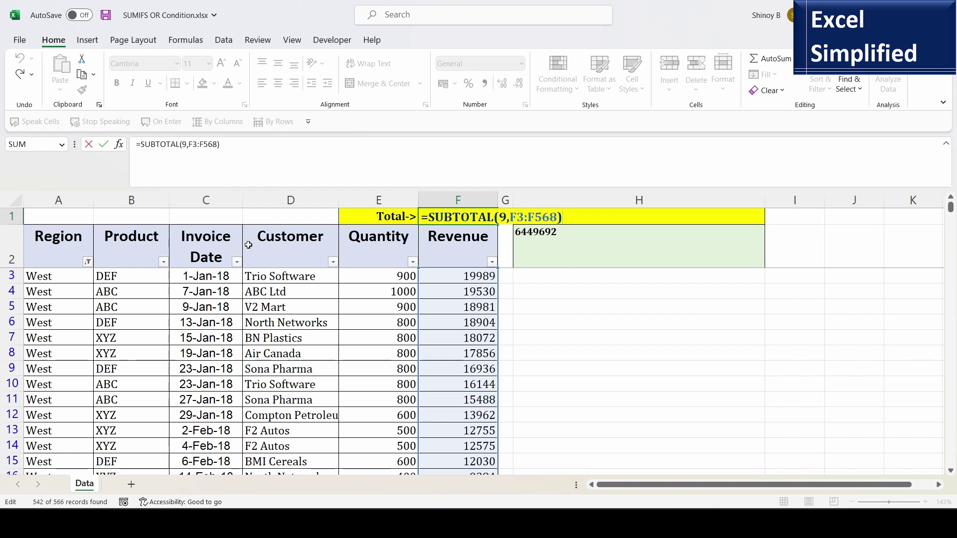
pyautogui.press('Escape')
pyautogui.press('Return')
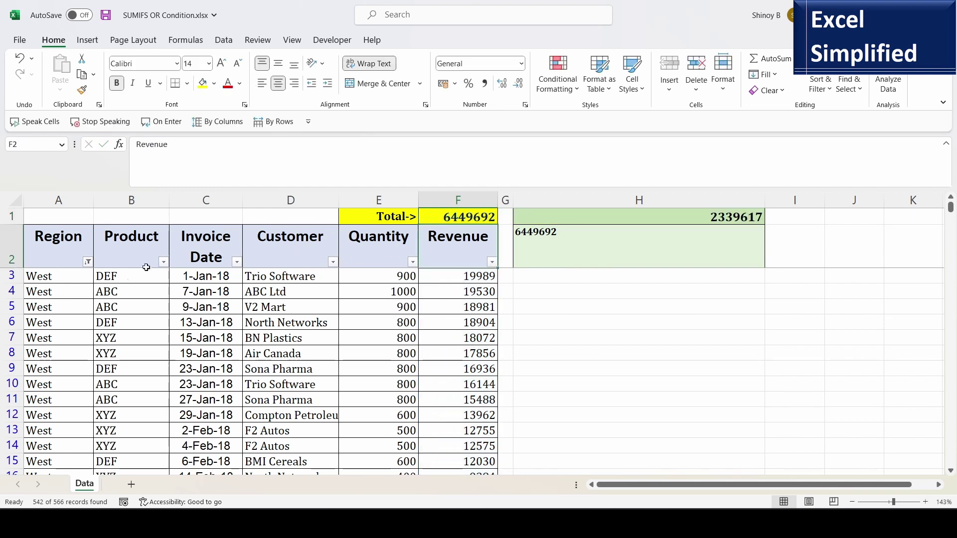
# Step: Filter the Product column to show only XYZ records
pyautogui.click(163, 262)
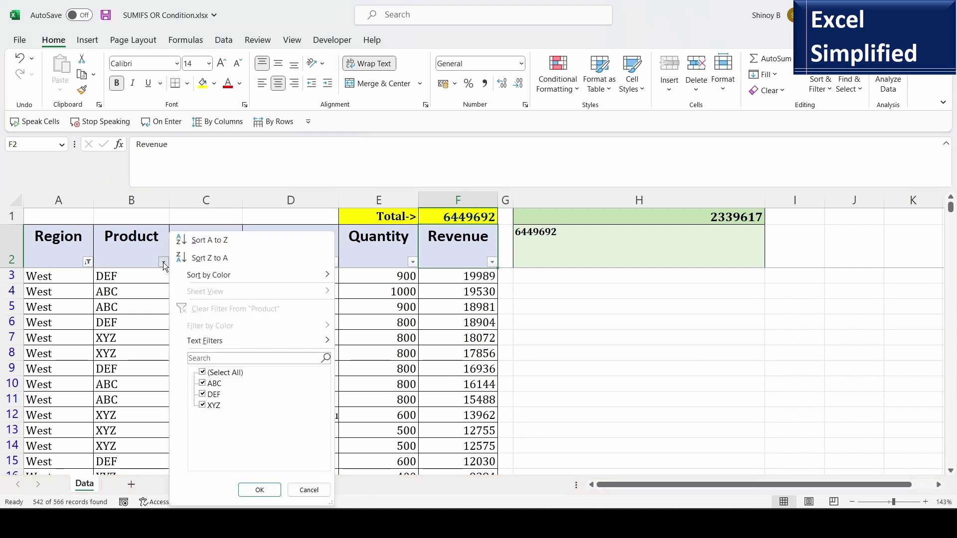
pyautogui.click(204, 373)
pyautogui.click(204, 406)
pyautogui.click(253, 490)
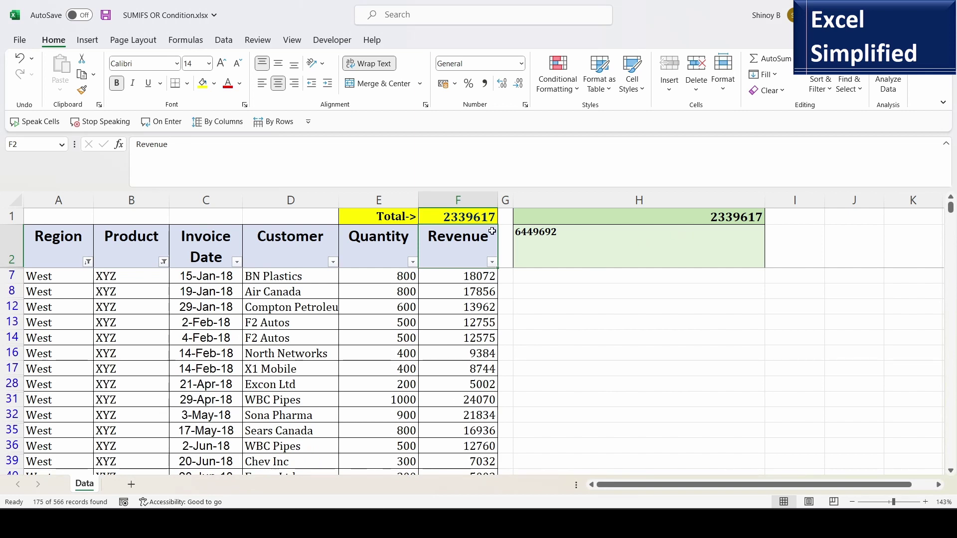
# Step: Compare the filtered total in F1 with the H1 result and review the complete H1 formula
pyautogui.click(455, 218)
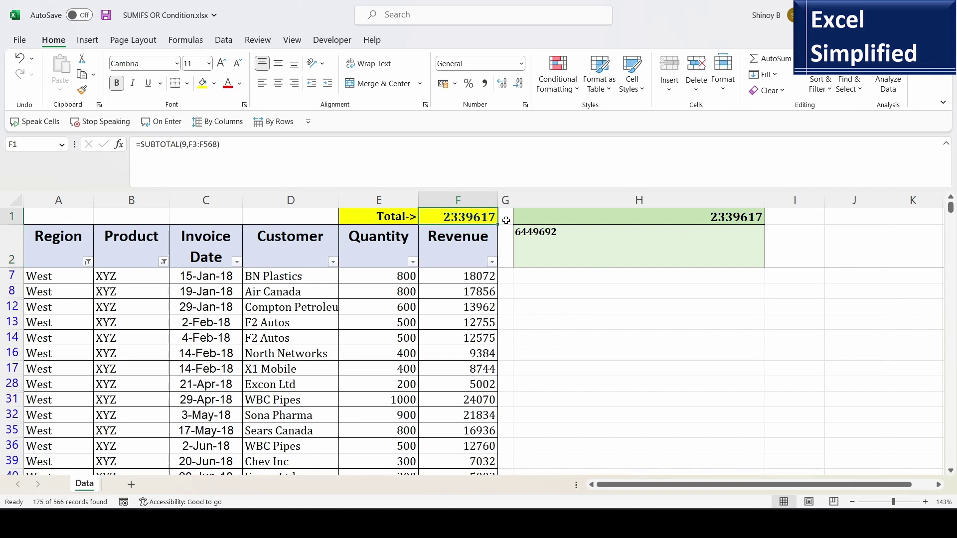
pyautogui.click(749, 220)
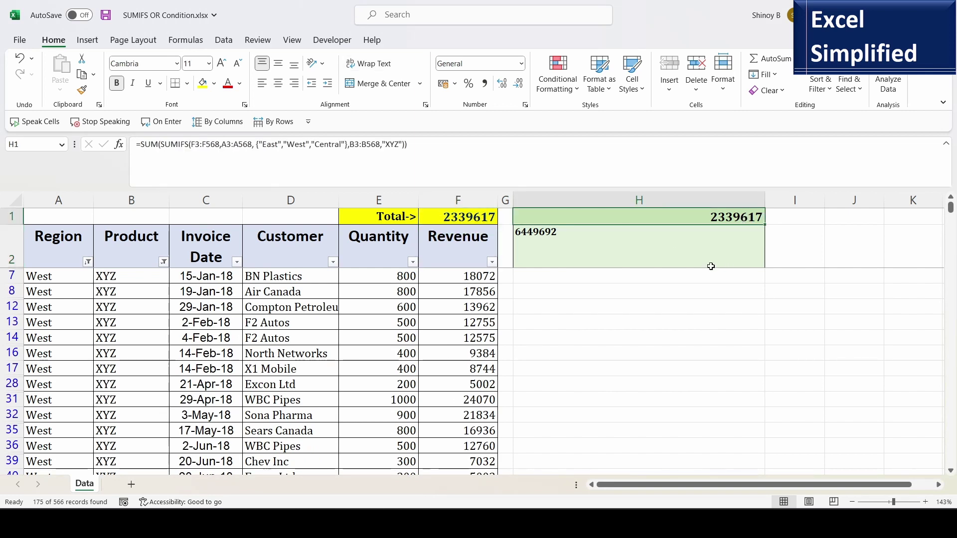
pyautogui.press('F2')
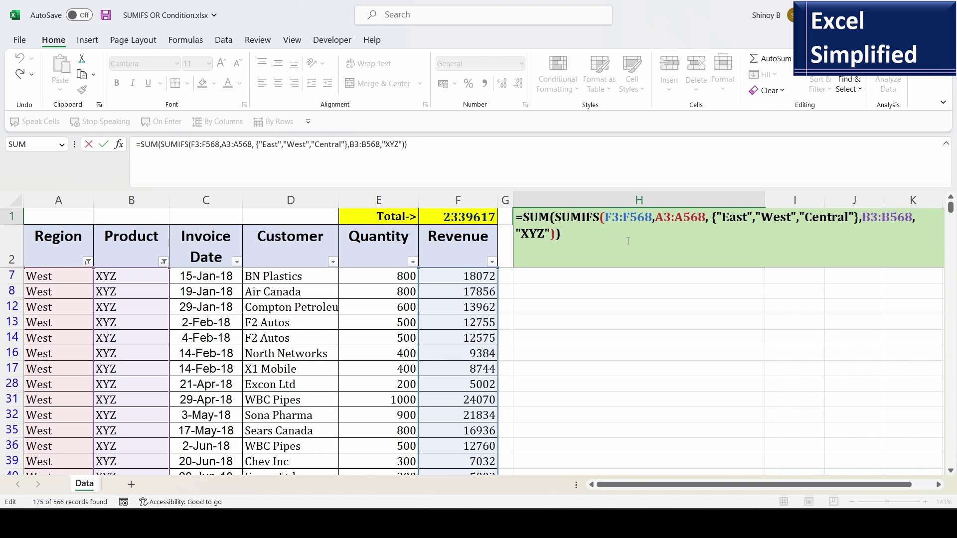
pyautogui.press('Return')
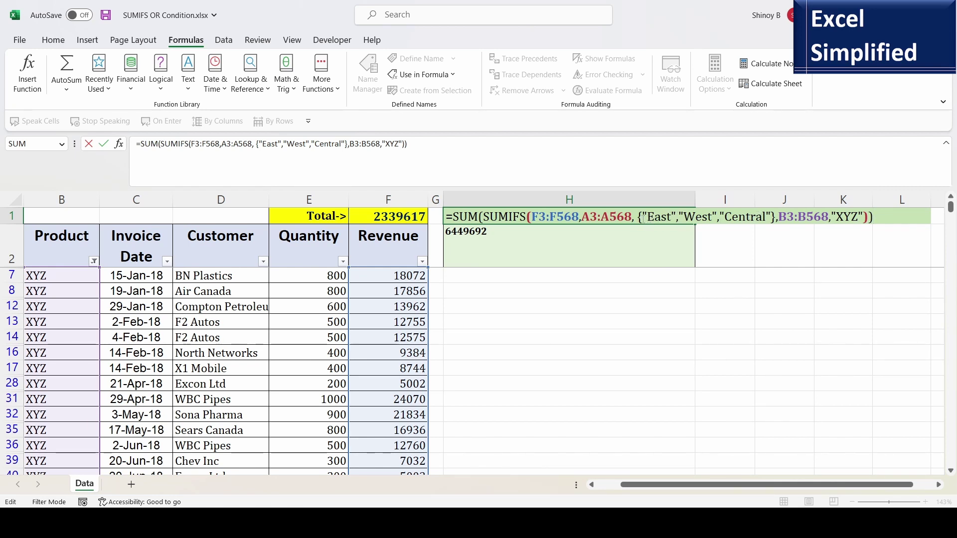
# Step: Enter the region names East, West and Central in cells J1, K1 and L1
pyautogui.click(724, 250)
pyautogui.click(790, 219)
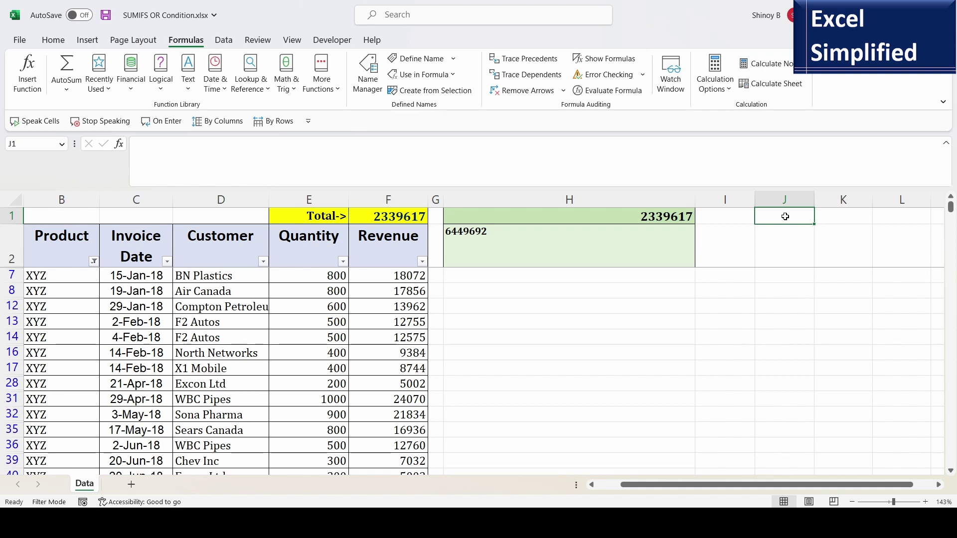
pyautogui.write('East')
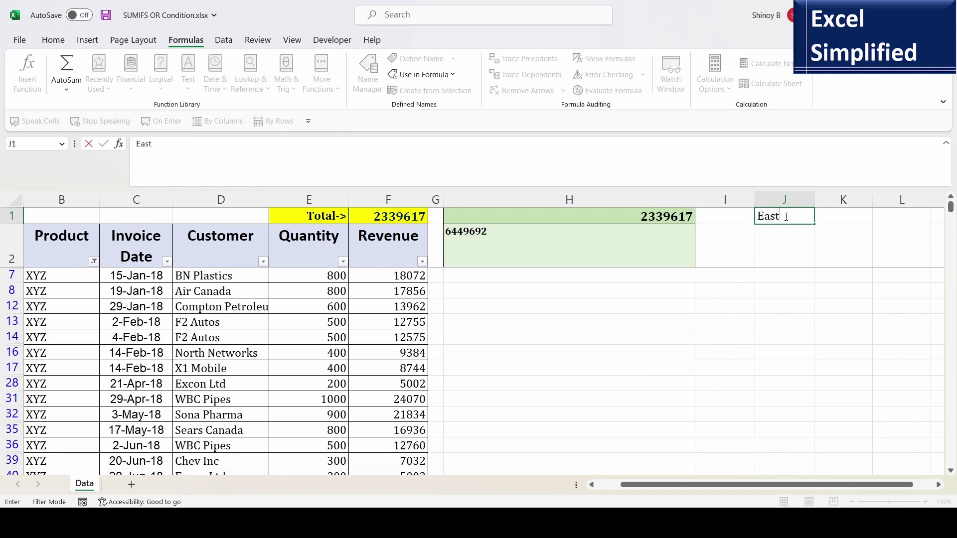
pyautogui.press('Tab')
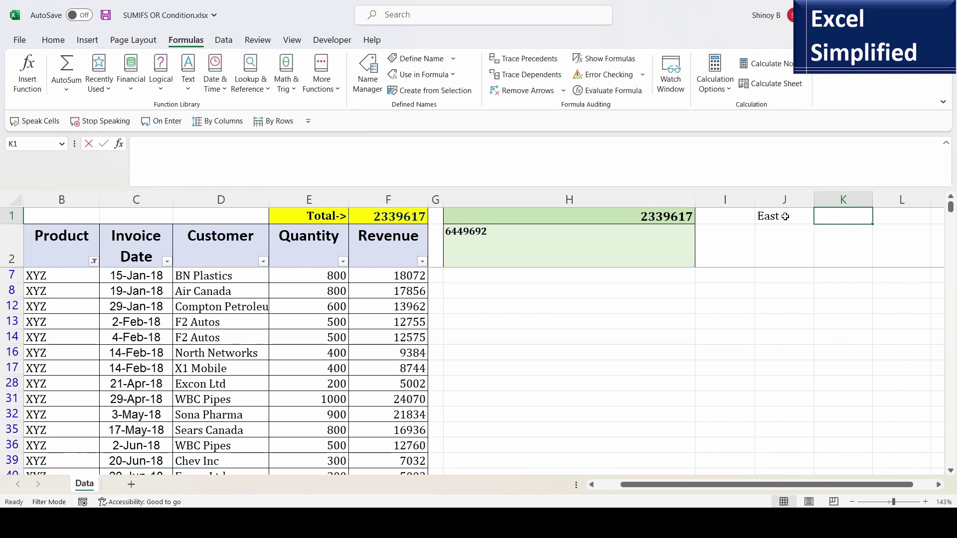
pyautogui.write('West')
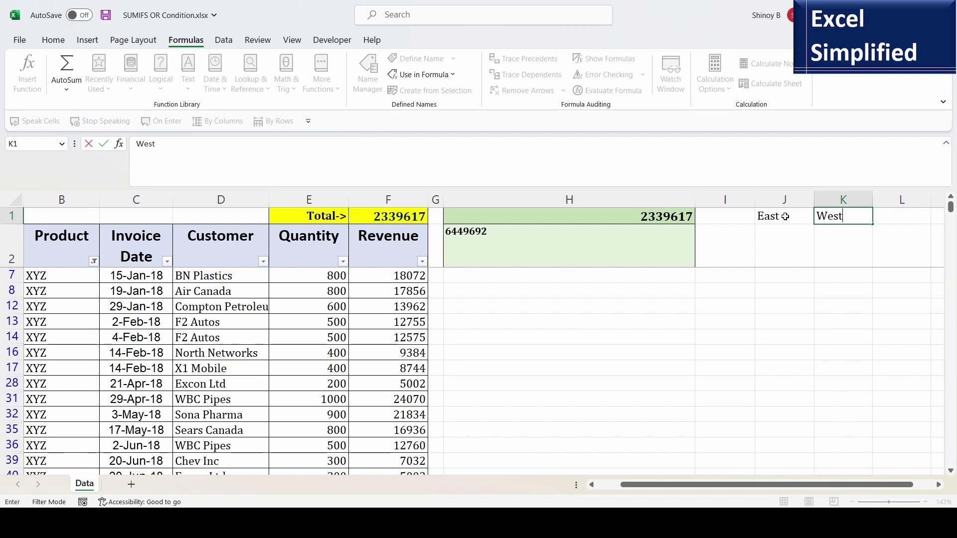
pyautogui.press('Tab')
pyautogui.write('Ce')
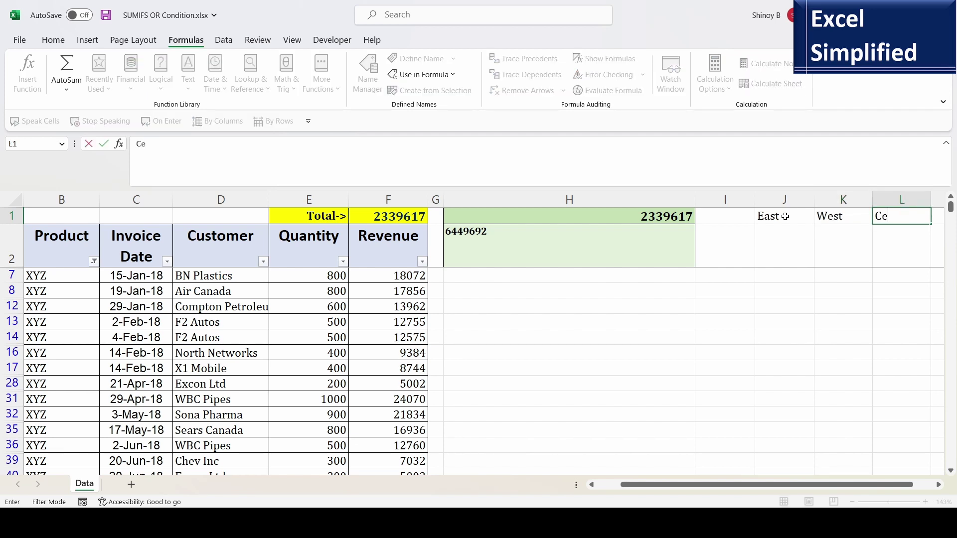
pyautogui.write('ntral')
pyautogui.press('Return')
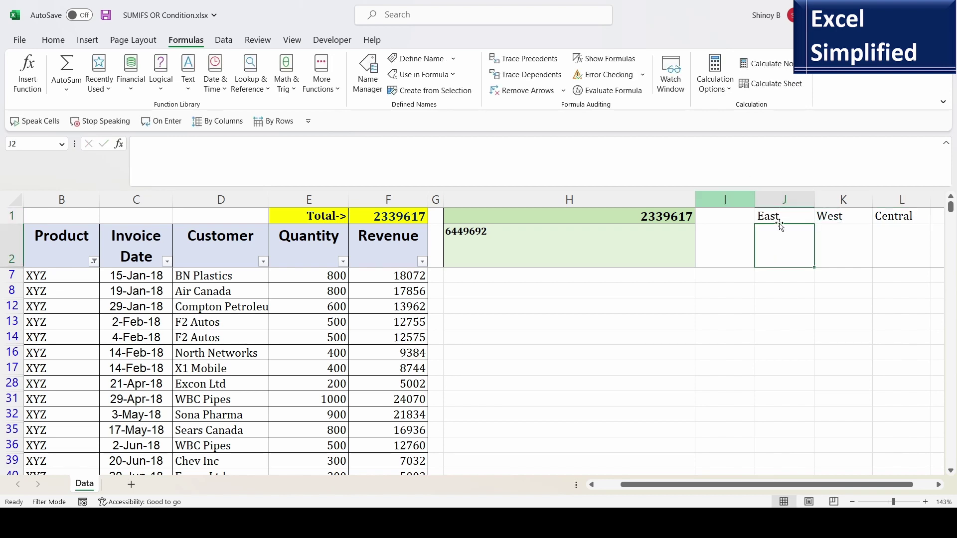
# Step: Define a workbook-level name Region that refers to the region cells J1:L1 on the Data sheet
pyautogui.moveTo(773, 216); pyautogui.dragTo(889, 218)
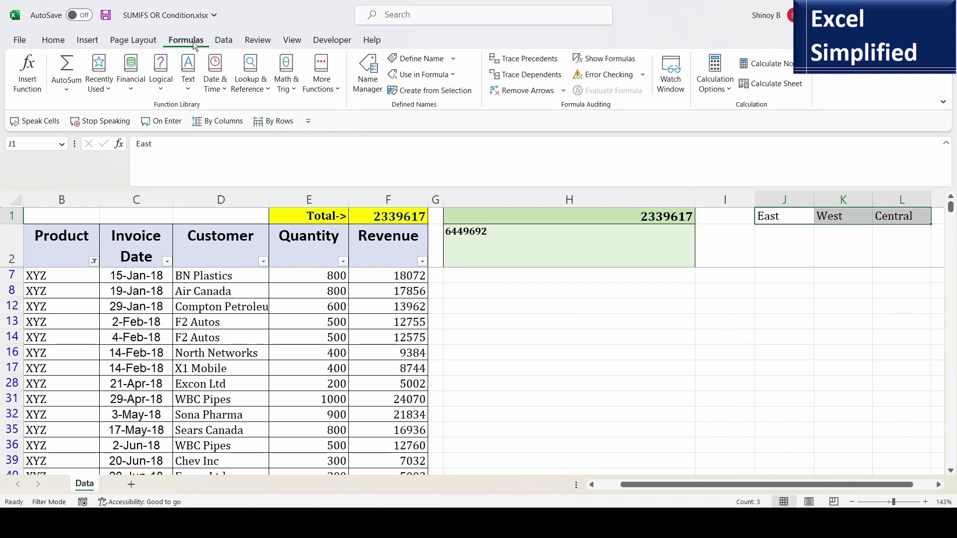
pyautogui.click(369, 77)
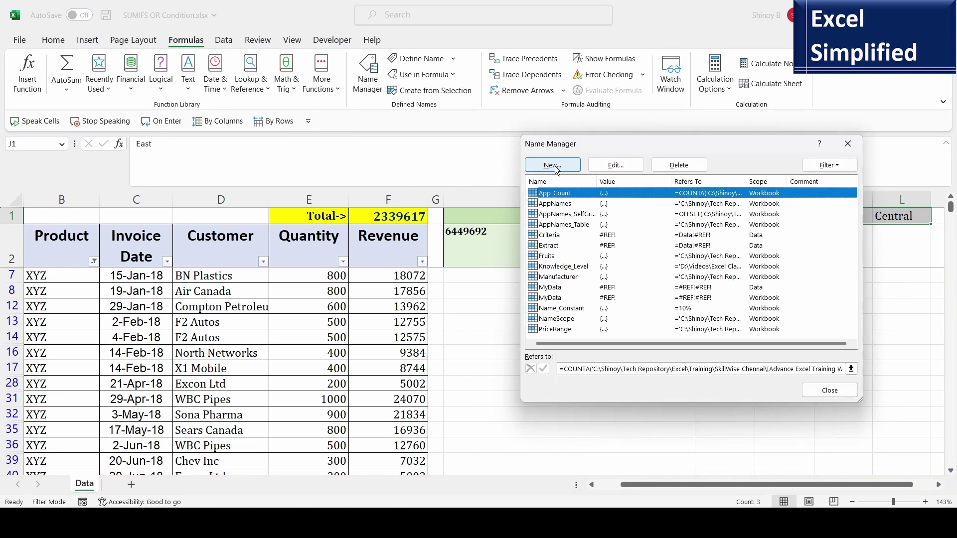
pyautogui.click(553, 165)
pyautogui.write('Region')
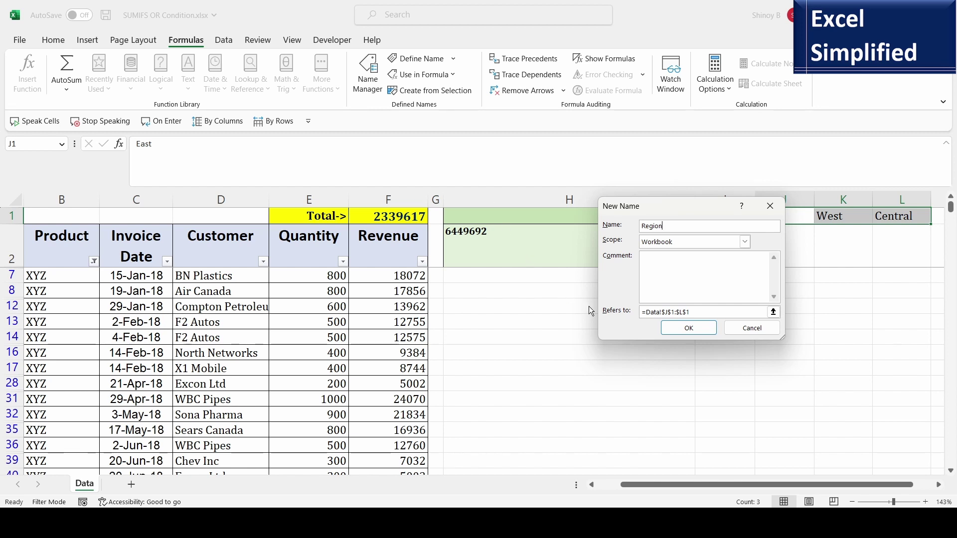
pyautogui.click(690, 328)
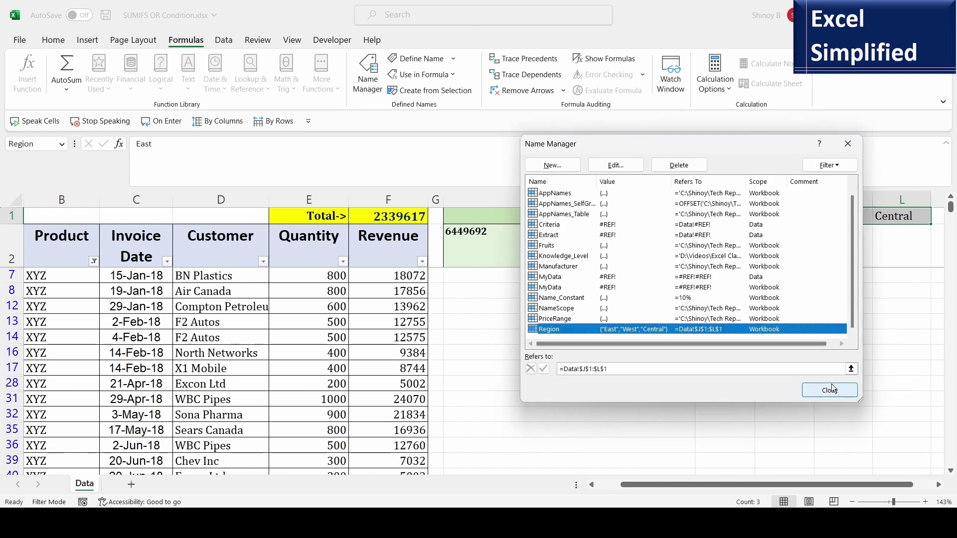
pyautogui.moveTo(699, 144); pyautogui.dragTo(549, 143)
pyautogui.click(680, 391)
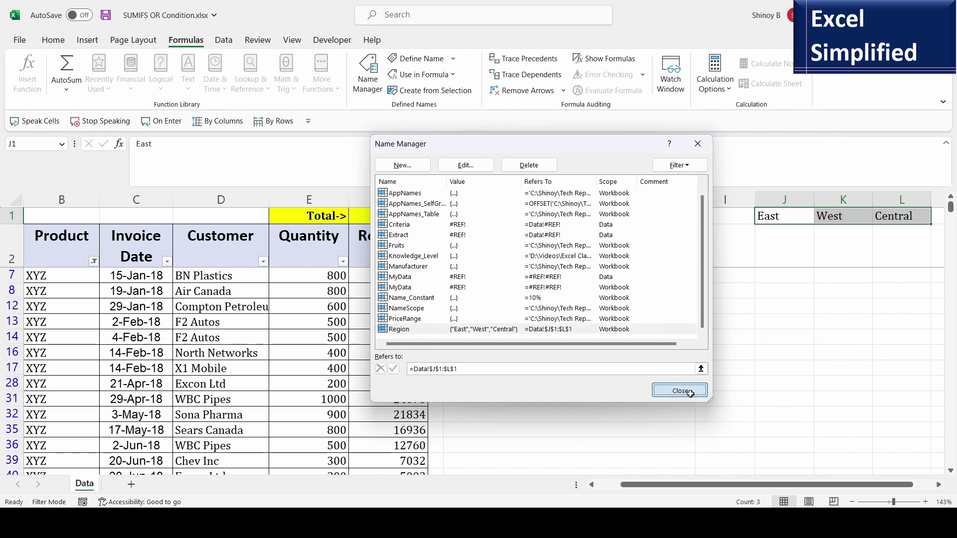
# Step: Check in the Name Manager which cells the name Region refers to, without changing the reference
pyautogui.click(778, 216)
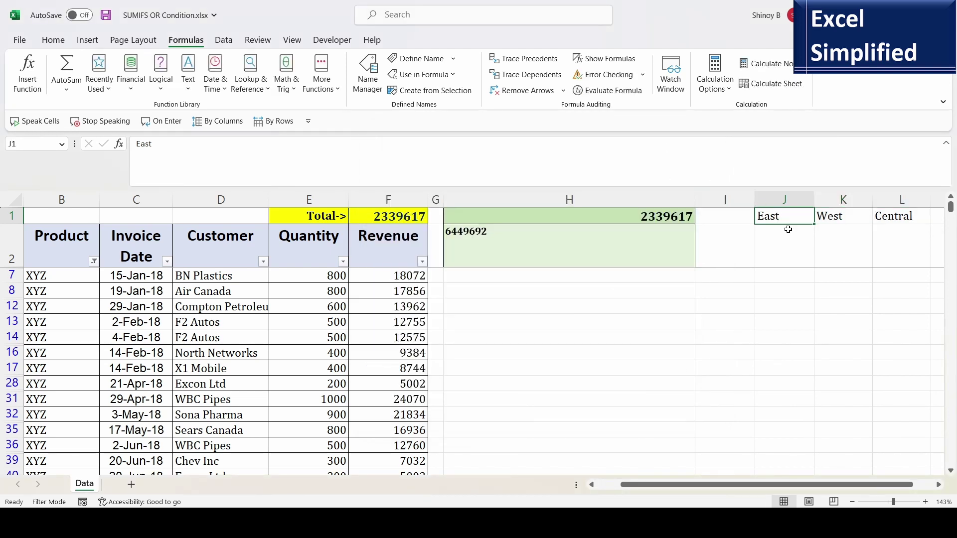
pyautogui.click(367, 74)
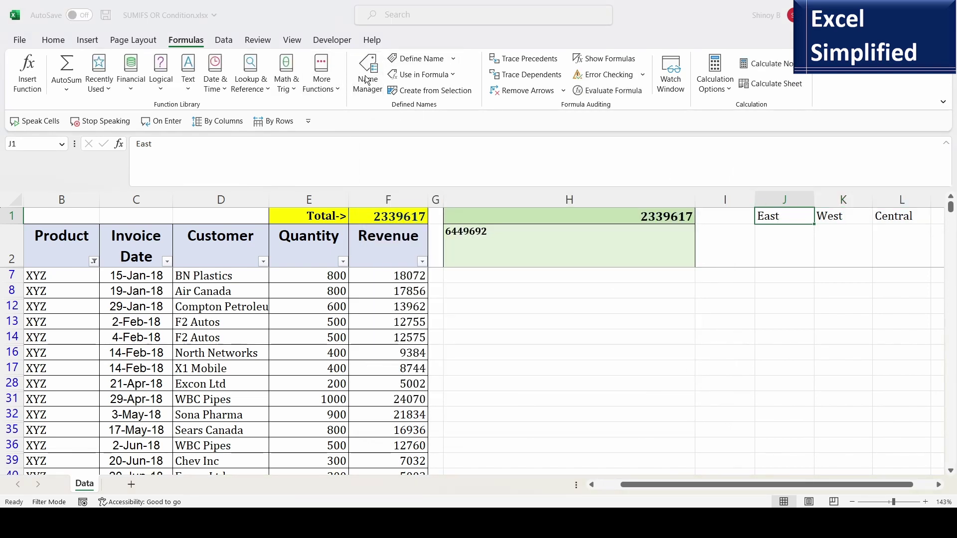
pyautogui.click(412, 329)
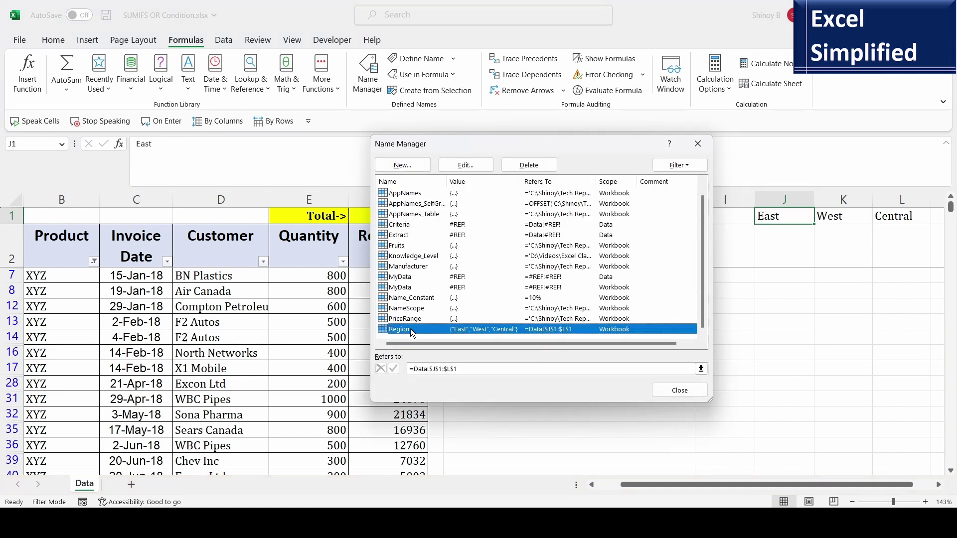
pyautogui.click(701, 369)
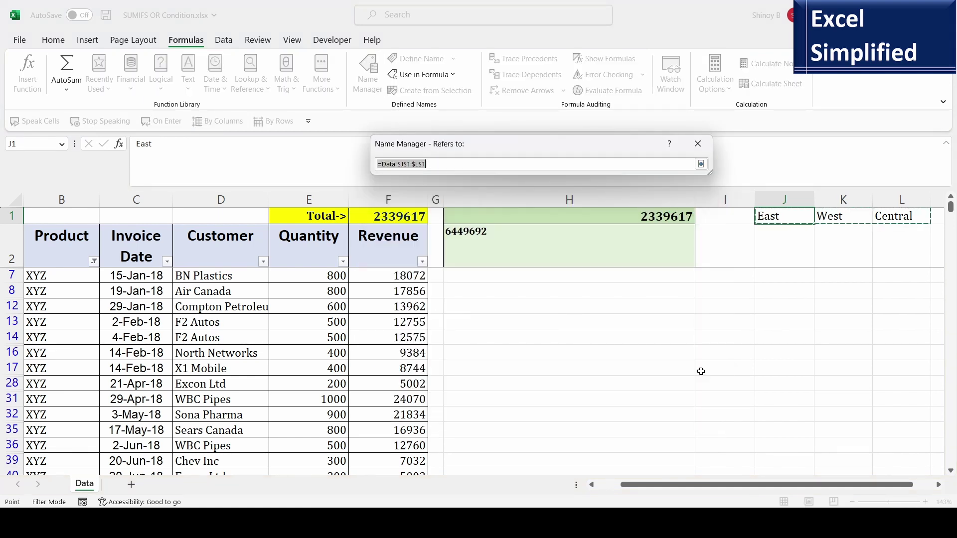
pyautogui.click(699, 144)
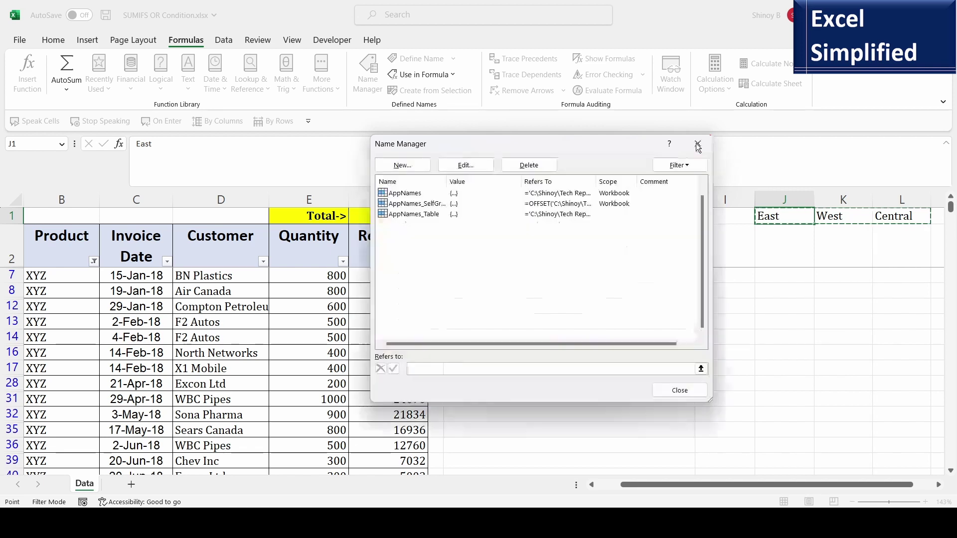
pyautogui.click(683, 391)
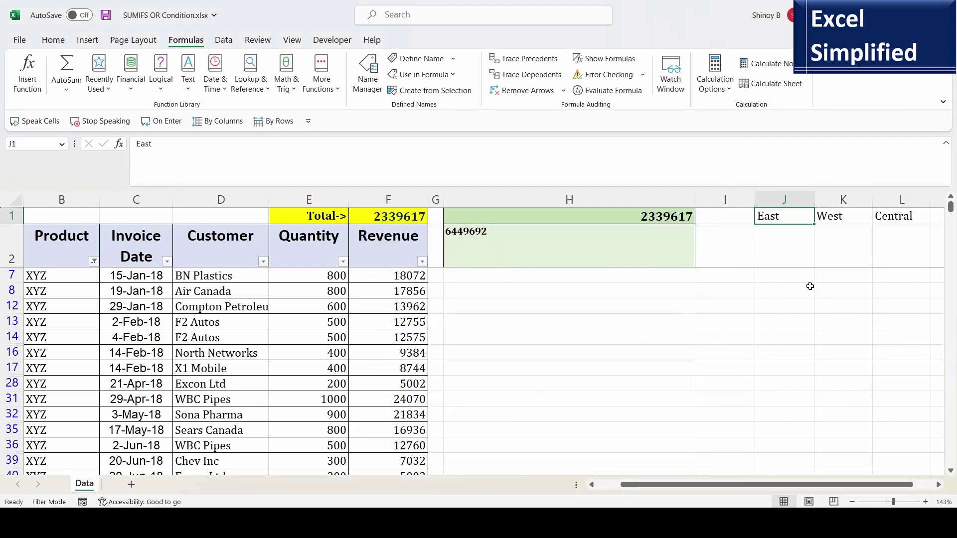
# Step: Replace the {"East","West","Central"} array in the H1 SUMIFS formula with the named range Region
pyautogui.click(657, 218)
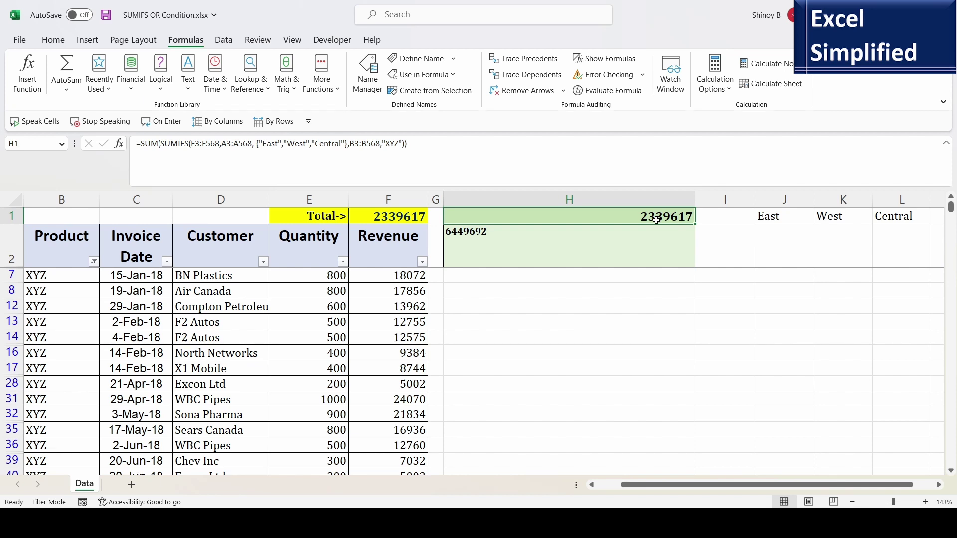
pyautogui.doubleClick(657, 220)
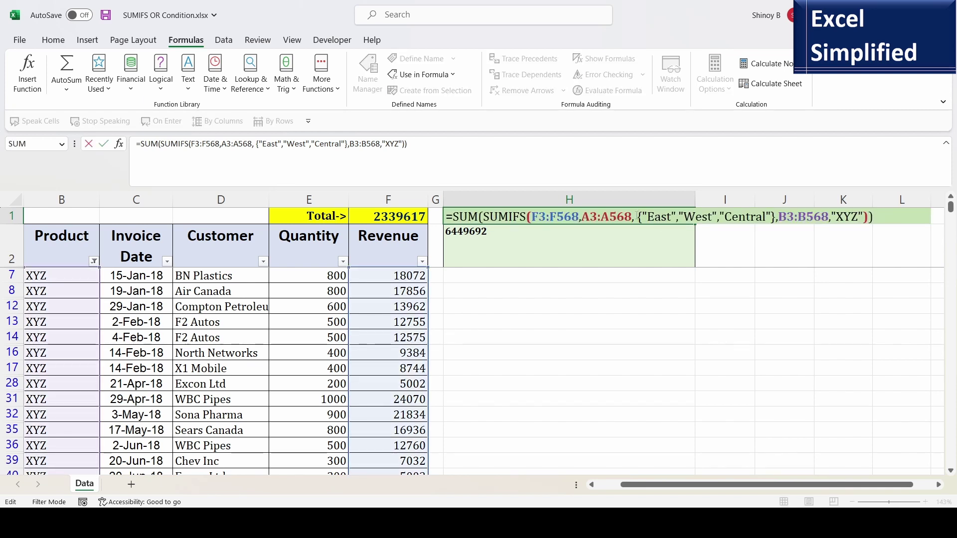
pyautogui.moveTo(640, 218); pyautogui.dragTo(775, 218)
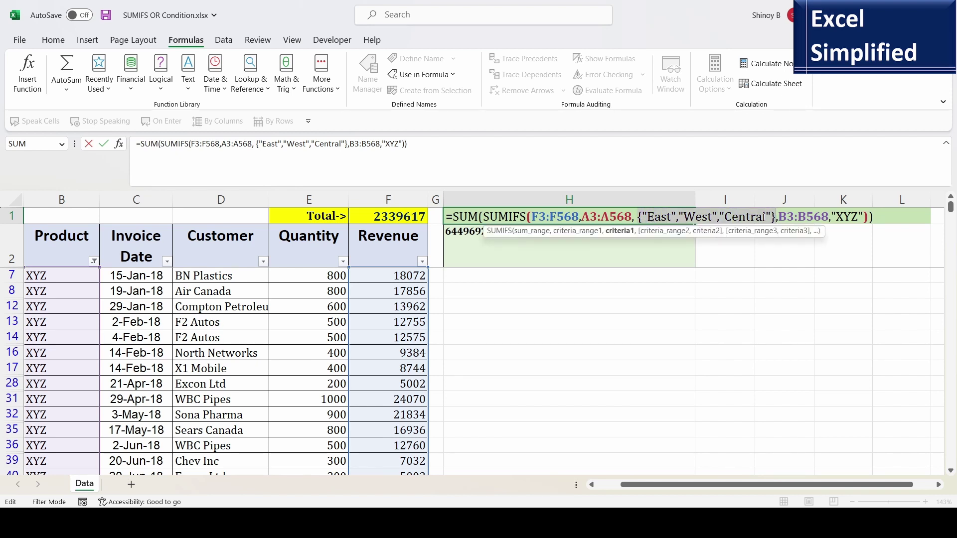
pyautogui.press('Delete')
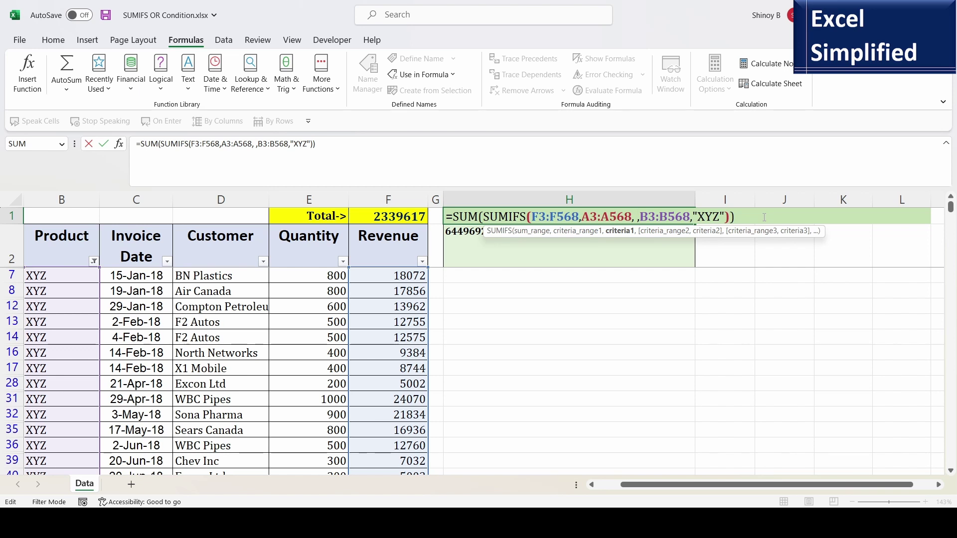
pyautogui.write('Region')
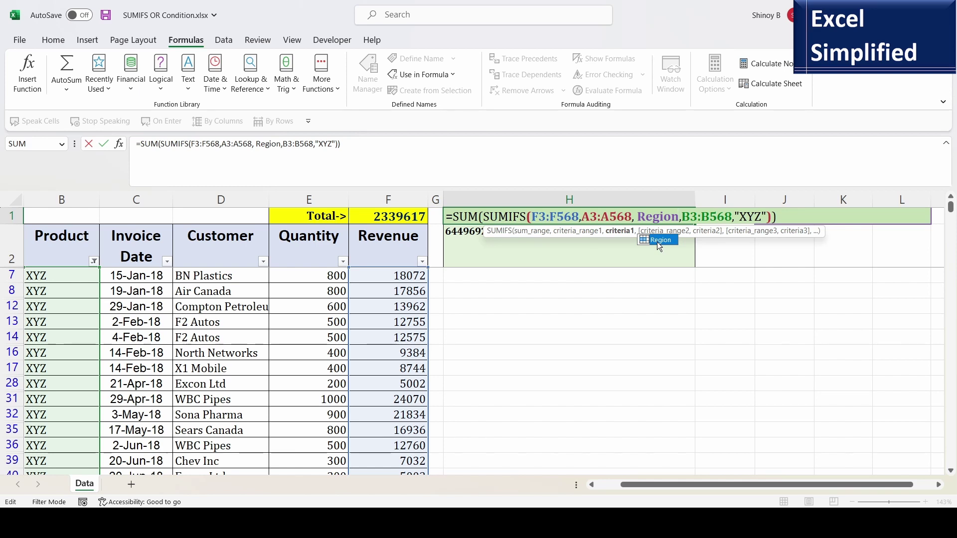
pyautogui.doubleClick(657, 242)
pyautogui.press('Return')
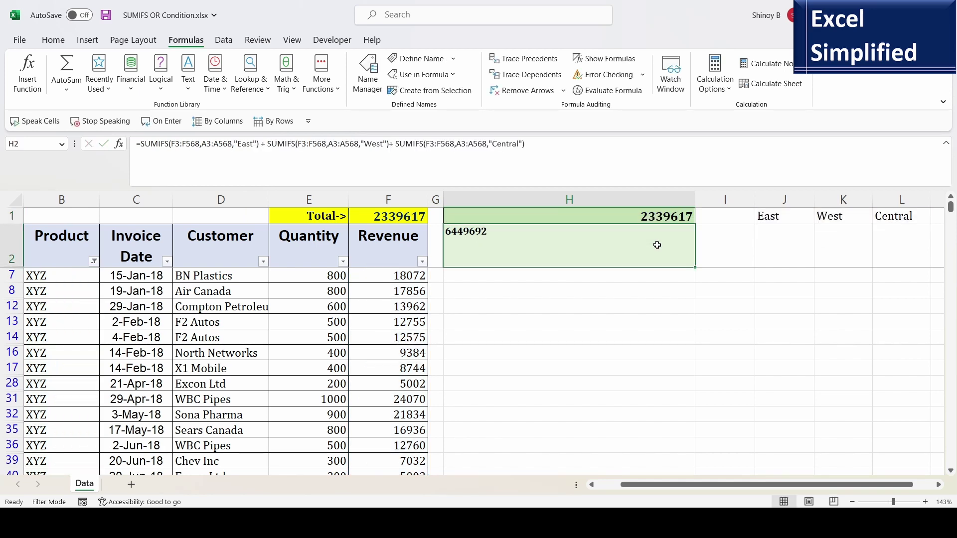
# Step: Compare the H1 result with the filtered total in F1, and review the H1 formula and the J1:L1 cells behind Region
pyautogui.click(657, 213)
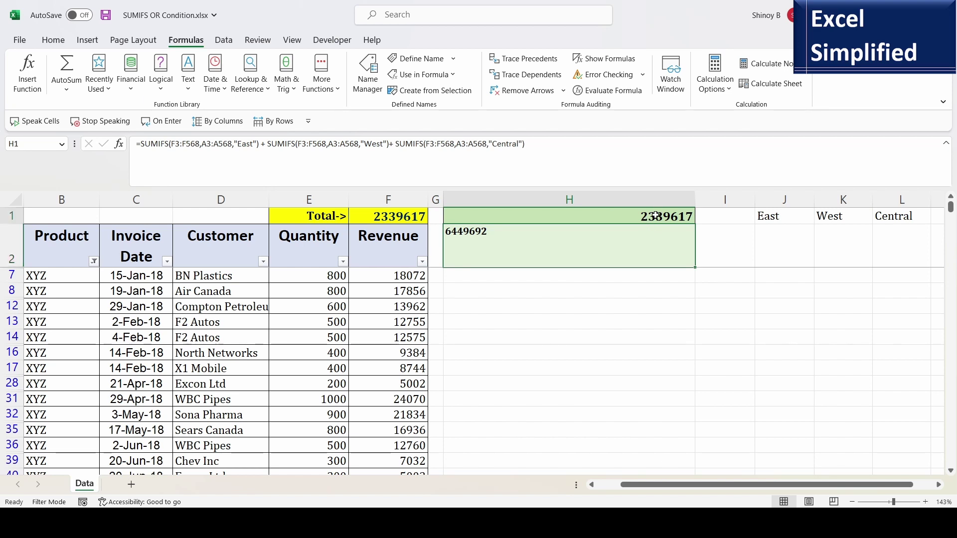
pyautogui.click(391, 218)
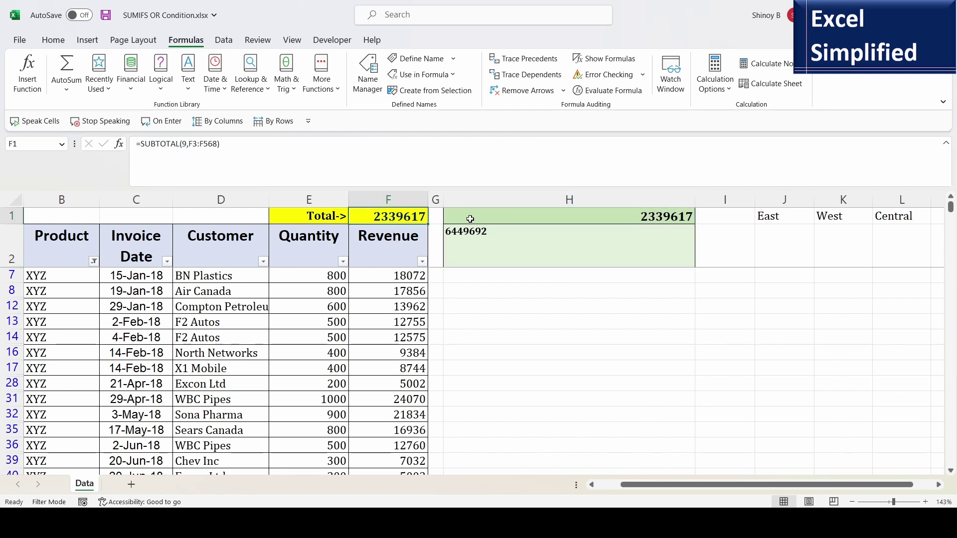
pyautogui.click(655, 215)
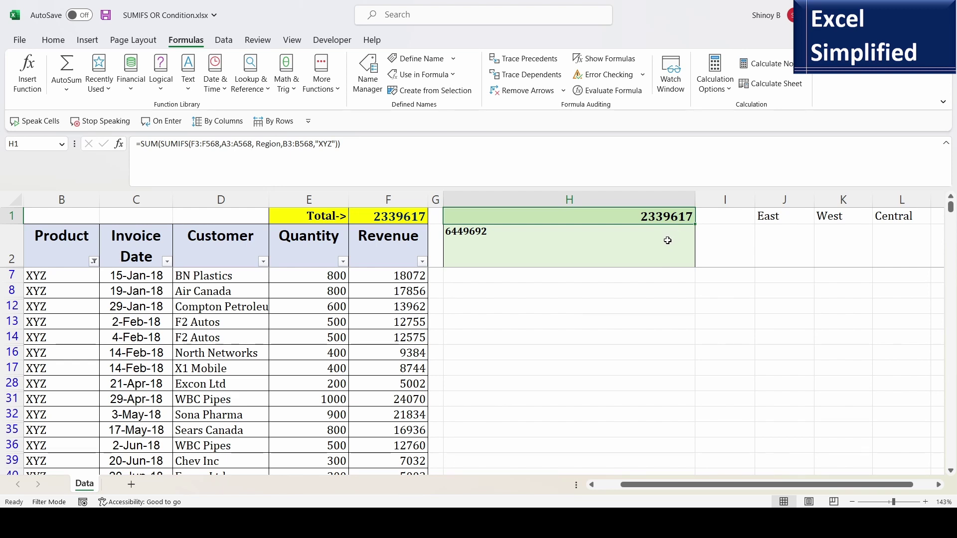
pyautogui.press('F2')
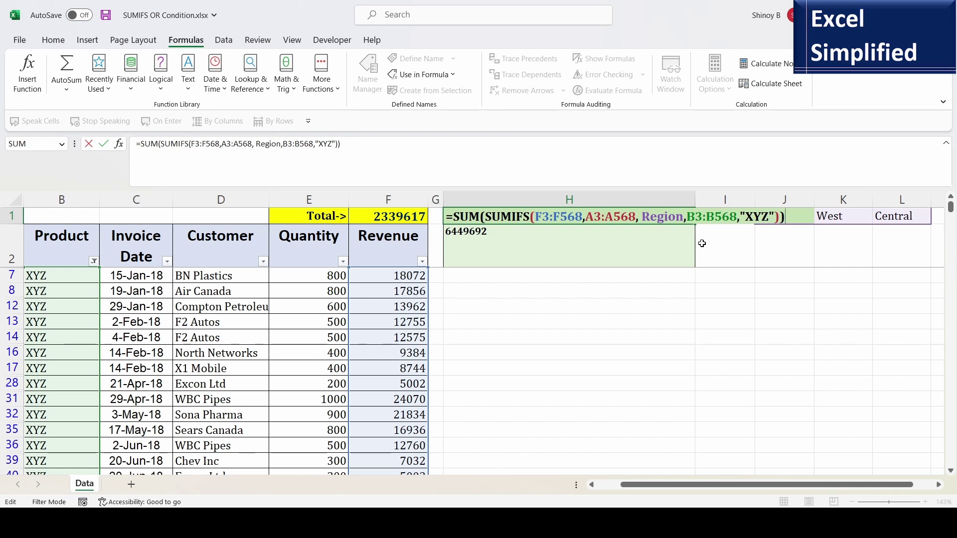
pyautogui.press('Escape')
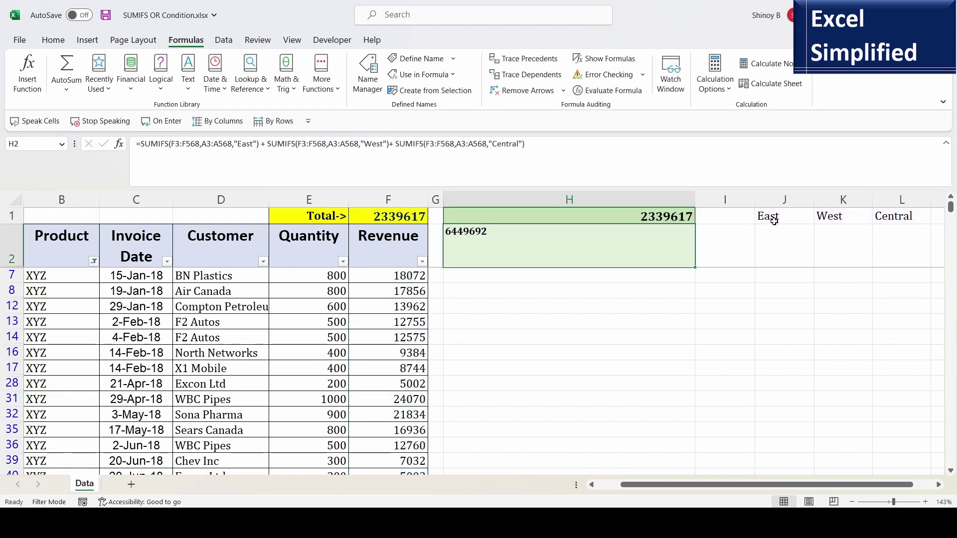
pyautogui.moveTo(775, 221); pyautogui.dragTo(880, 217)
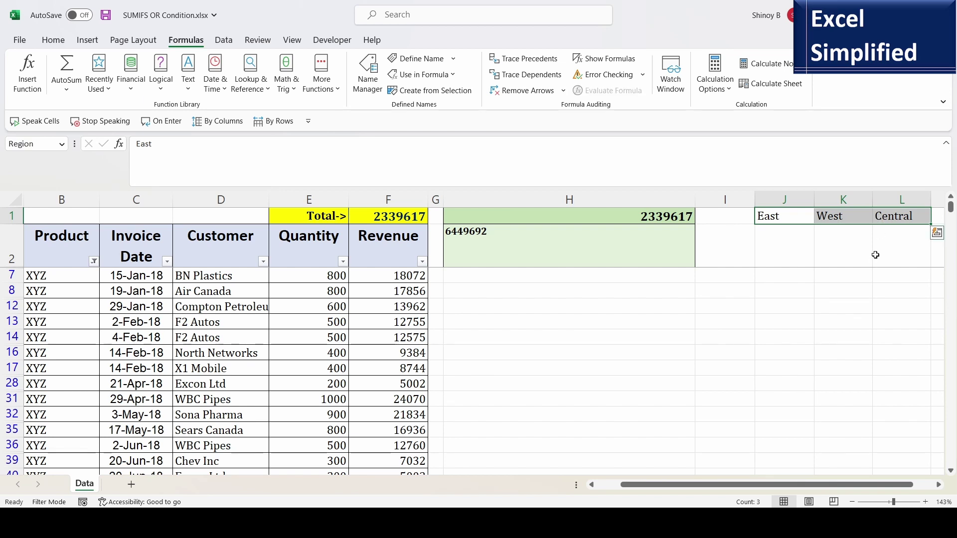